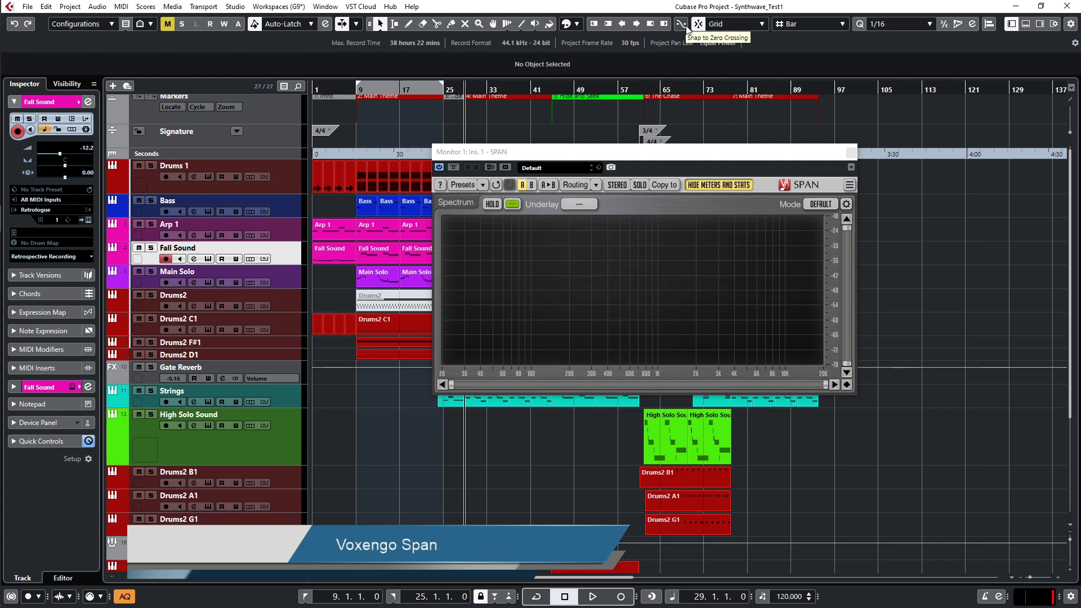
Briefly play the mix, then move the SPAN window up-left and drag its corner to enlarge it
{"action": "left_click_drag", "start_coordinate": [644, 158], "coordinate": [613, 150]}
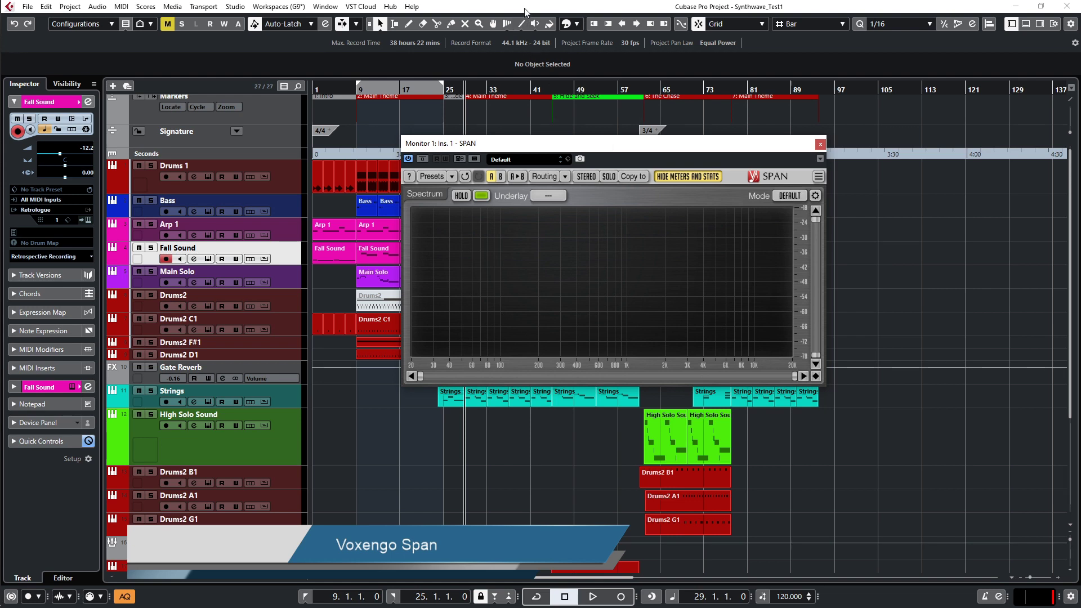
{"action": "key", "text": "space"}
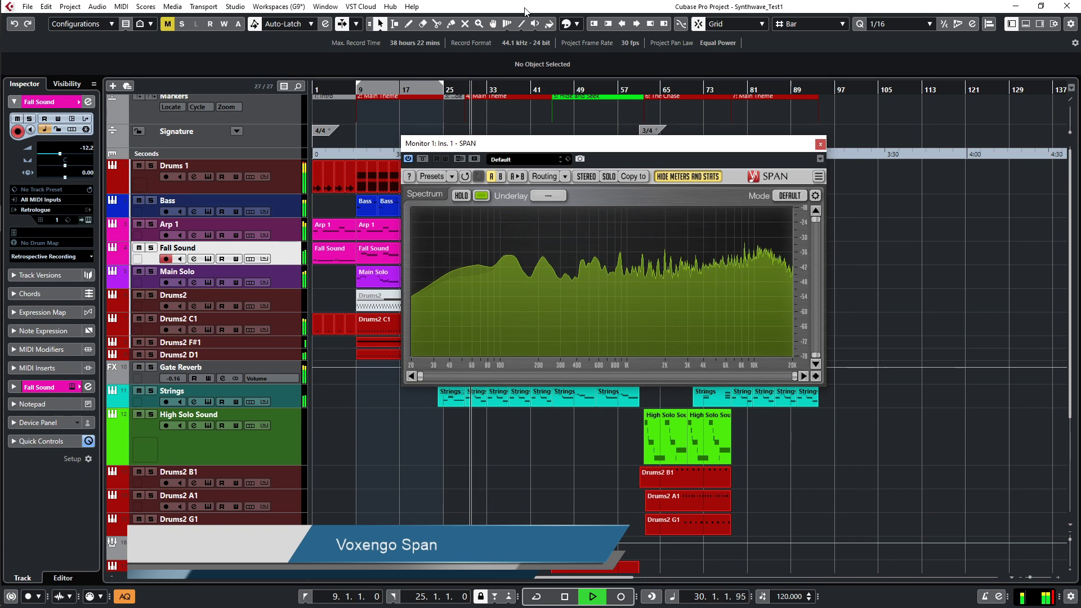
{"action": "key", "text": "space"}
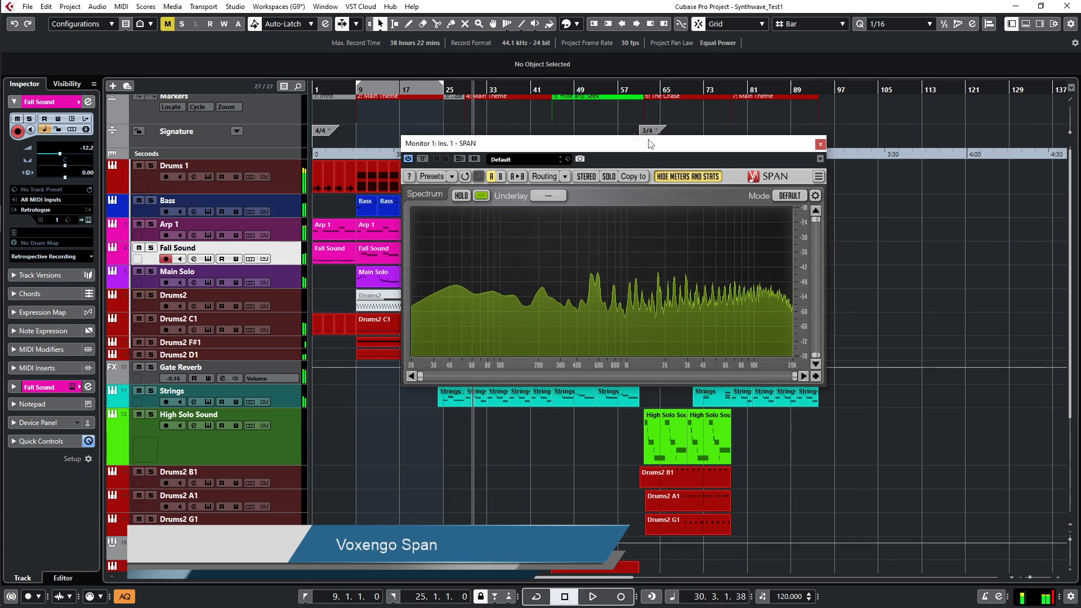
{"action": "left_click_drag", "start_coordinate": [738, 147], "coordinate": [689, 137]}
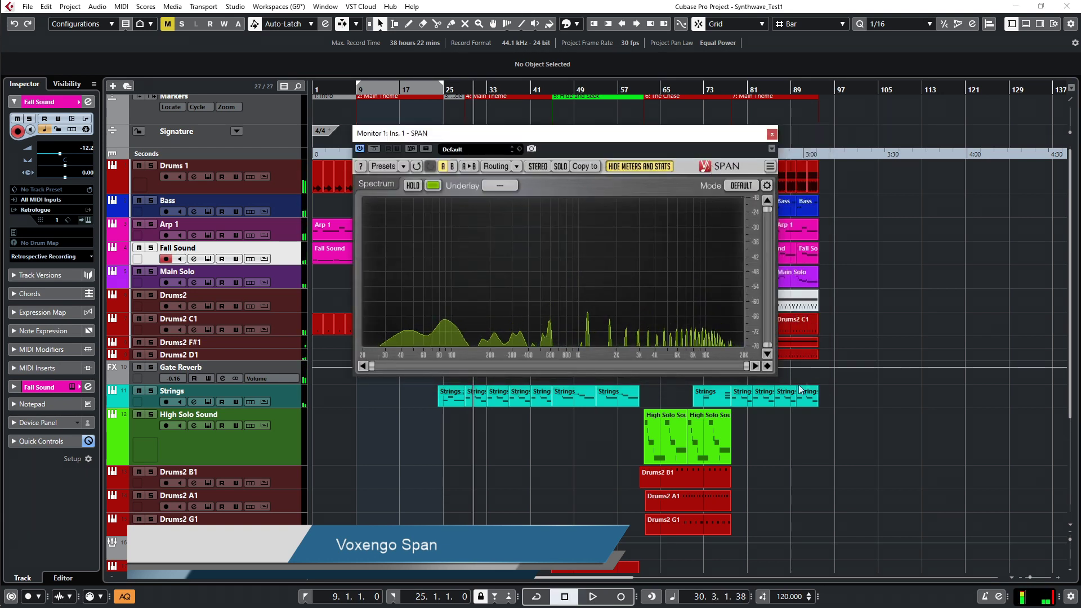
{"action": "left_click_drag", "start_coordinate": [777, 374], "coordinate": [918, 488]}
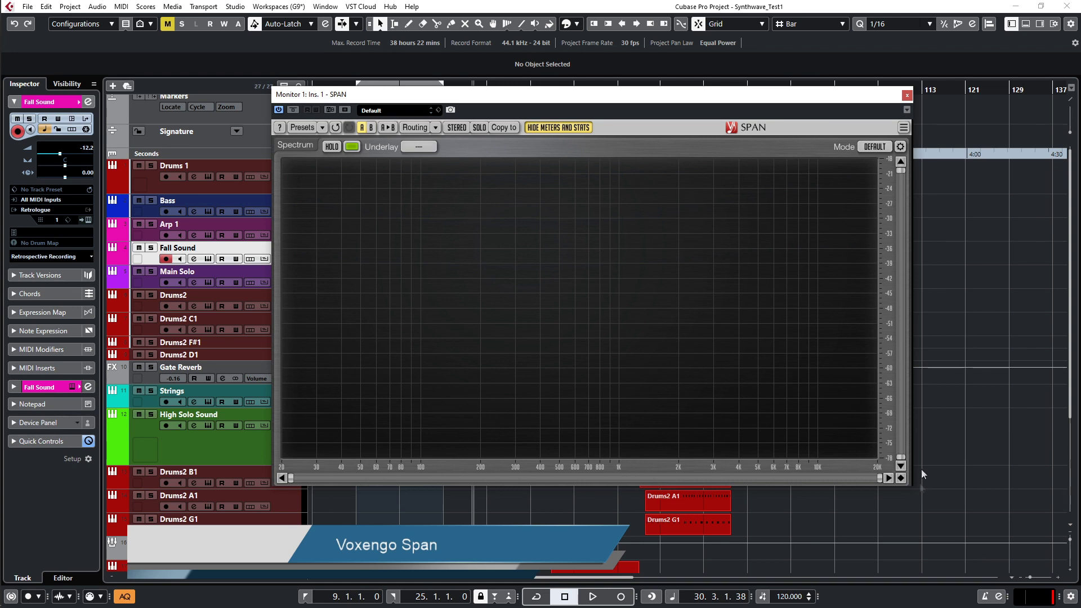
{"action": "left_click", "coordinate": [570, 127]}
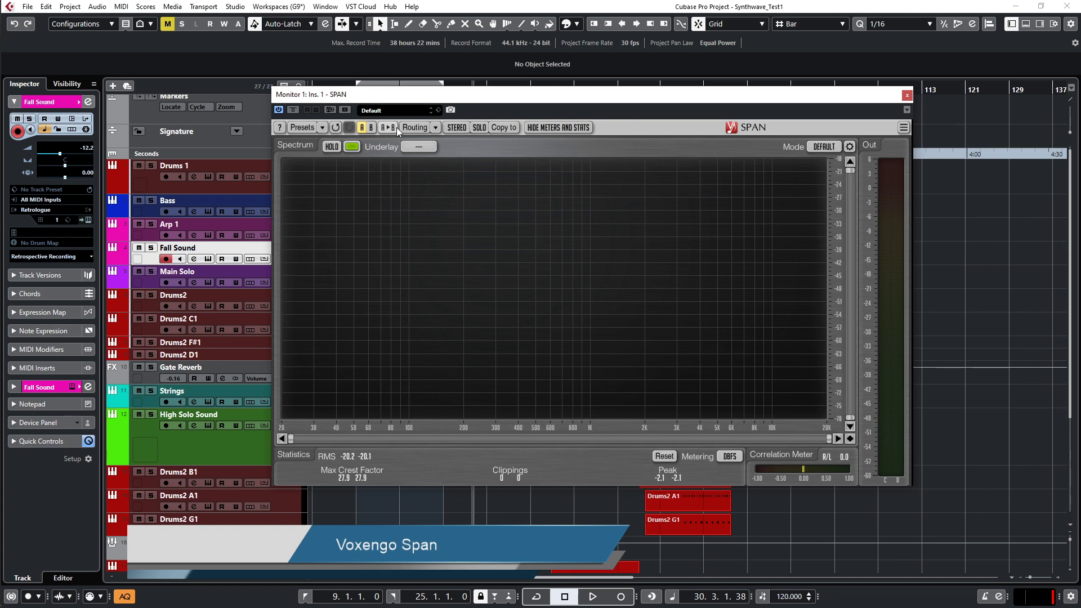
{"action": "left_click", "coordinate": [817, 147]}
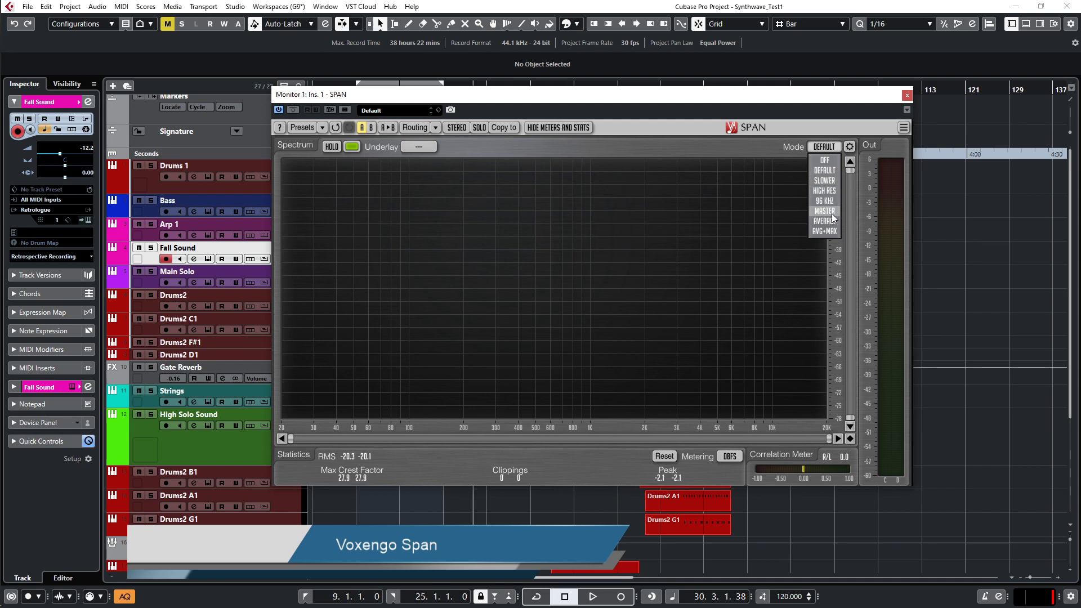
{"action": "left_click", "coordinate": [749, 144]}
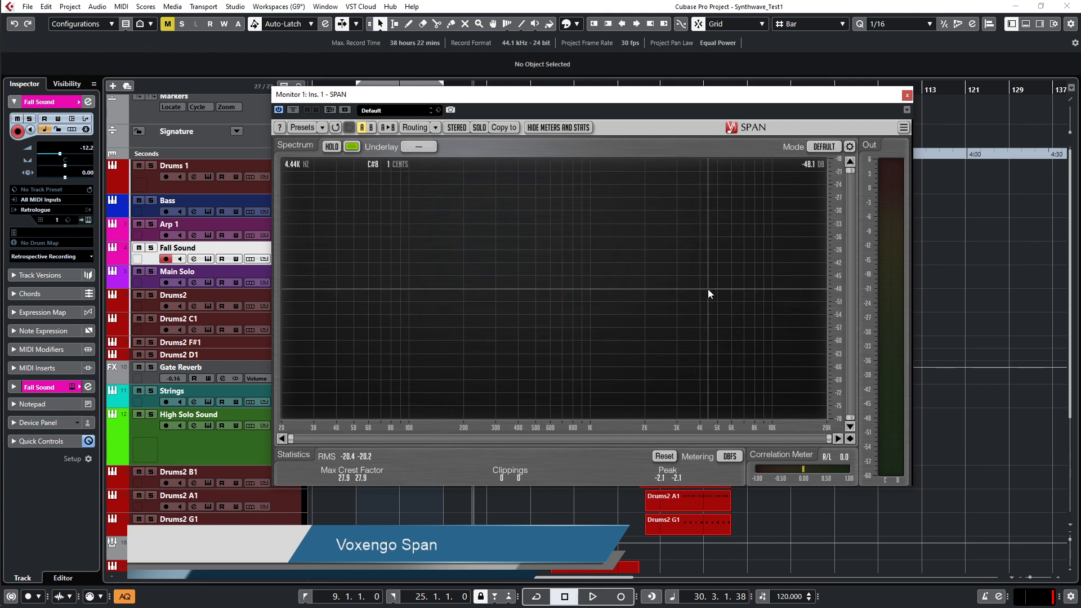
Play the mix and compare SPAN's MASTER, 96 KHZ and MASTER display modes
{"action": "key", "text": "space"}
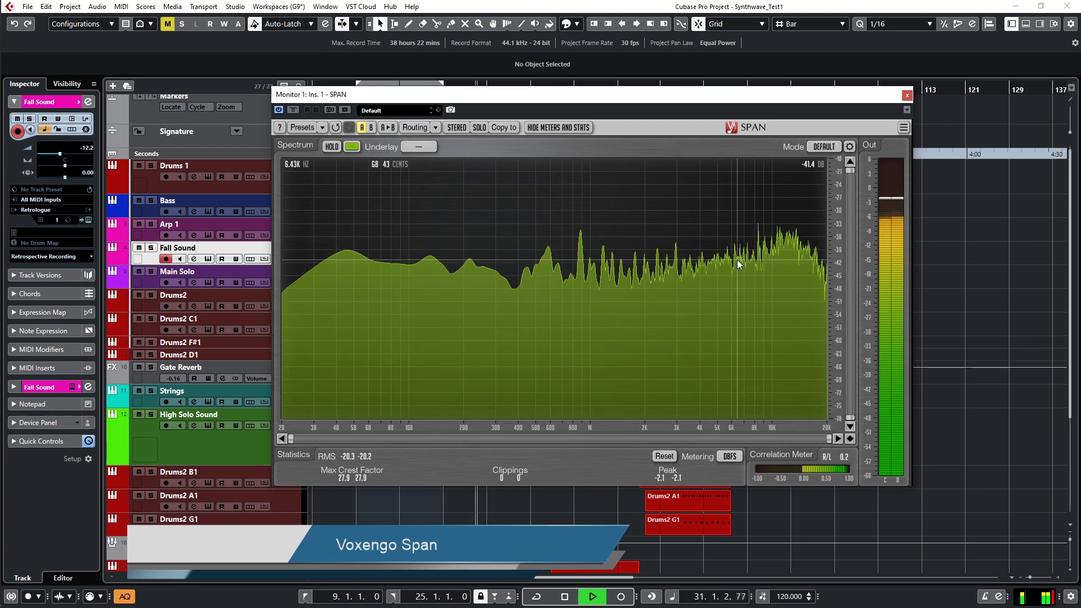
{"action": "left_click", "coordinate": [825, 147]}
{"action": "left_click", "coordinate": [831, 211]}
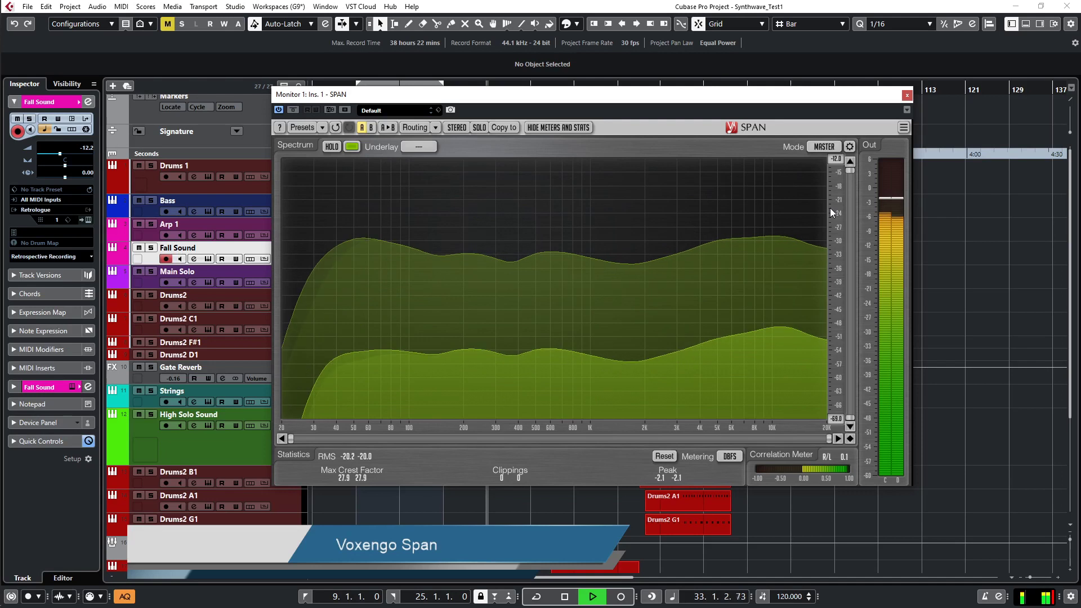
{"action": "left_click", "coordinate": [825, 147]}
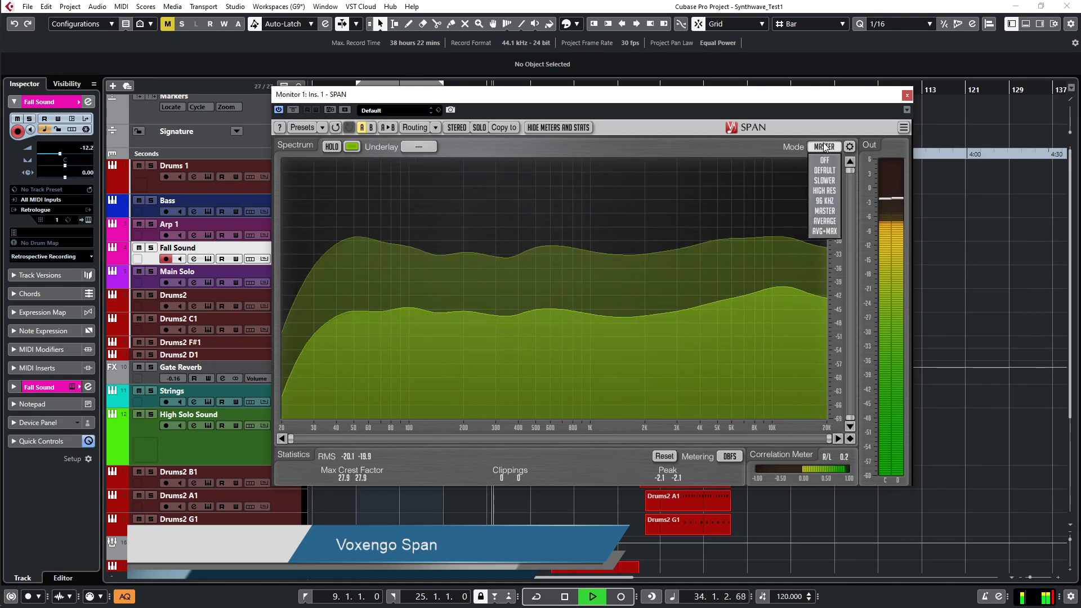
{"action": "left_click", "coordinate": [828, 200]}
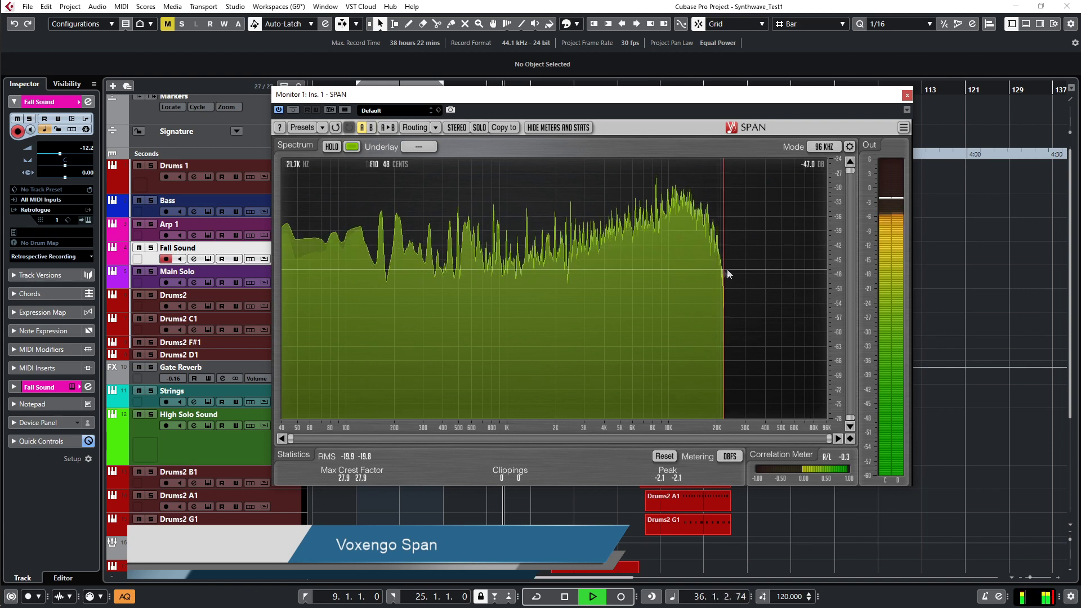
{"action": "left_click", "coordinate": [825, 147]}
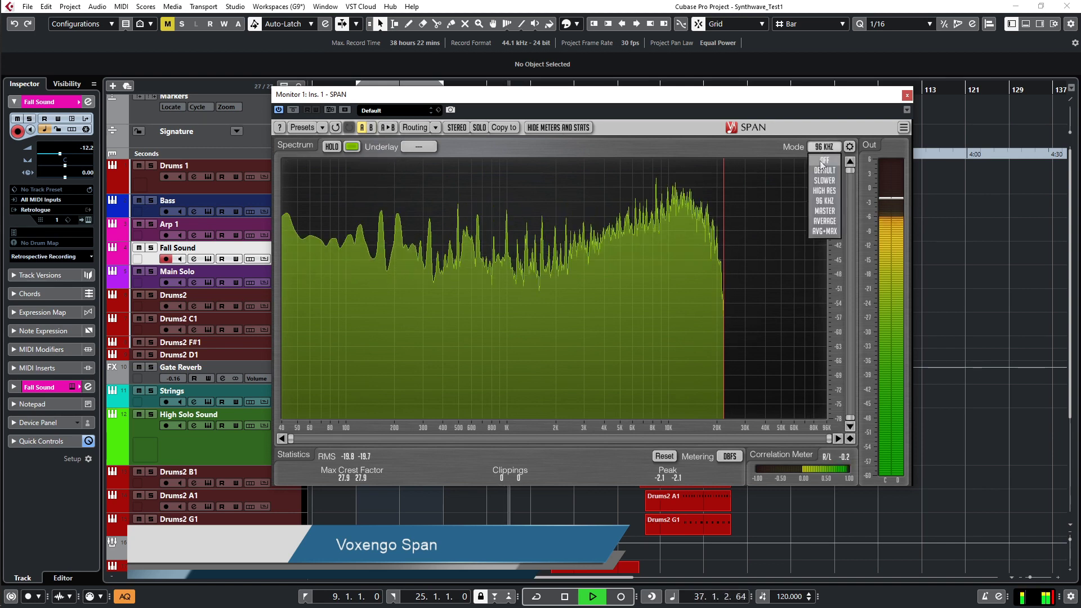
{"action": "left_click", "coordinate": [828, 210]}
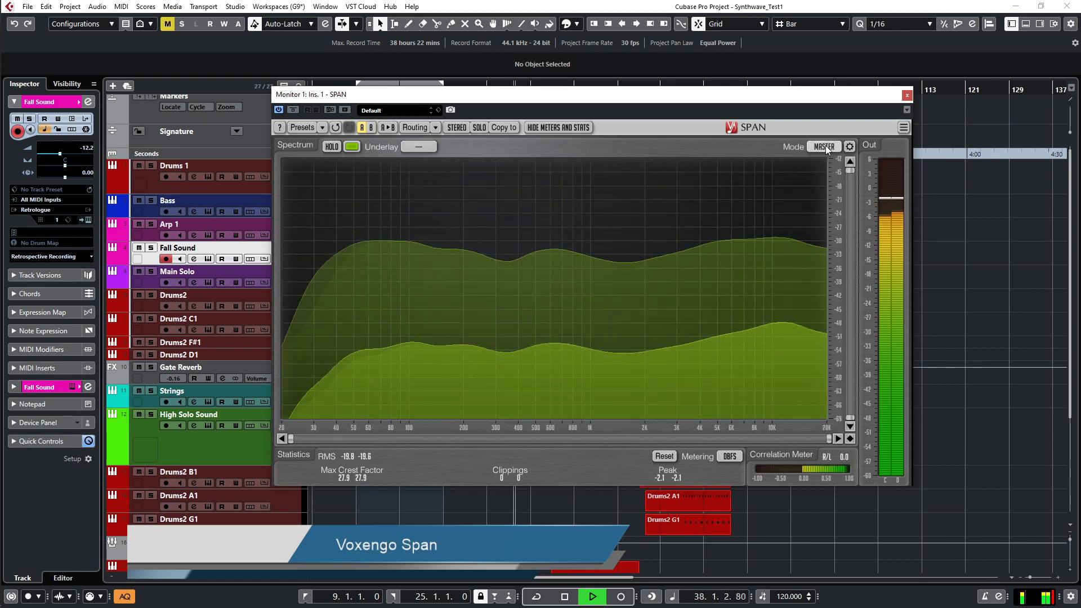
Set SPAN to AVERAGE mode, then stop playback
{"action": "left_click", "coordinate": [825, 147]}
{"action": "left_click", "coordinate": [832, 221]}
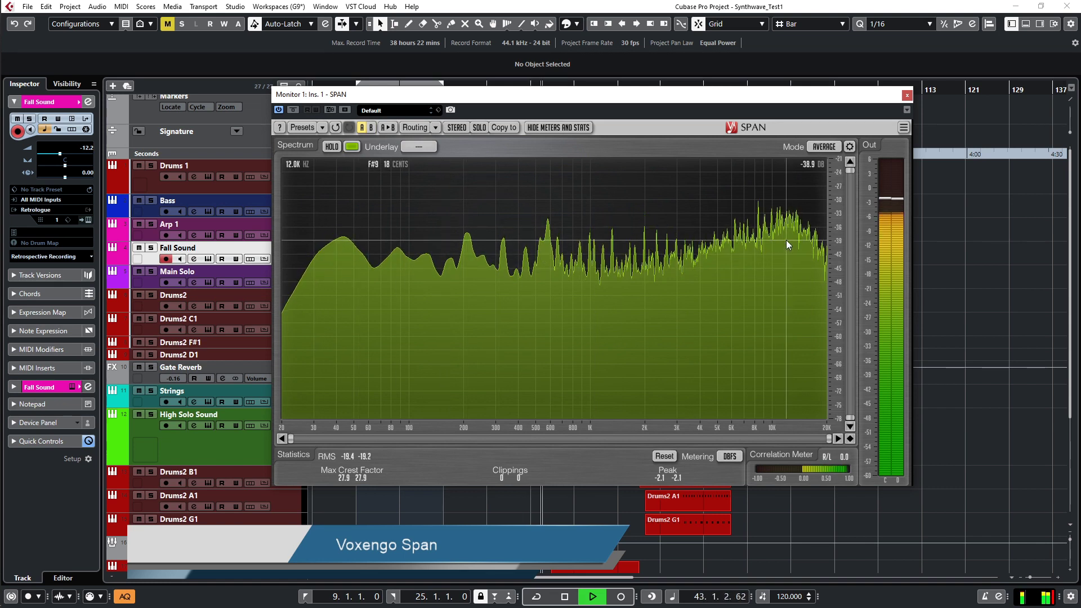
{"action": "key", "text": "space"}
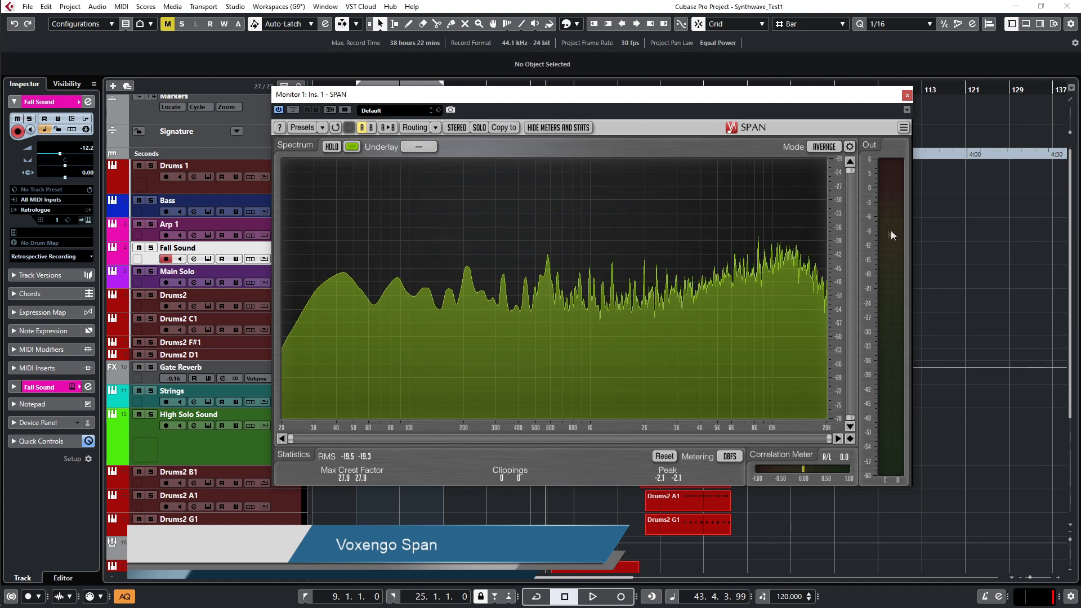
Switch SPAN back to DEFAULT mode and move its window up and to the left
{"action": "left_click", "coordinate": [760, 4]}
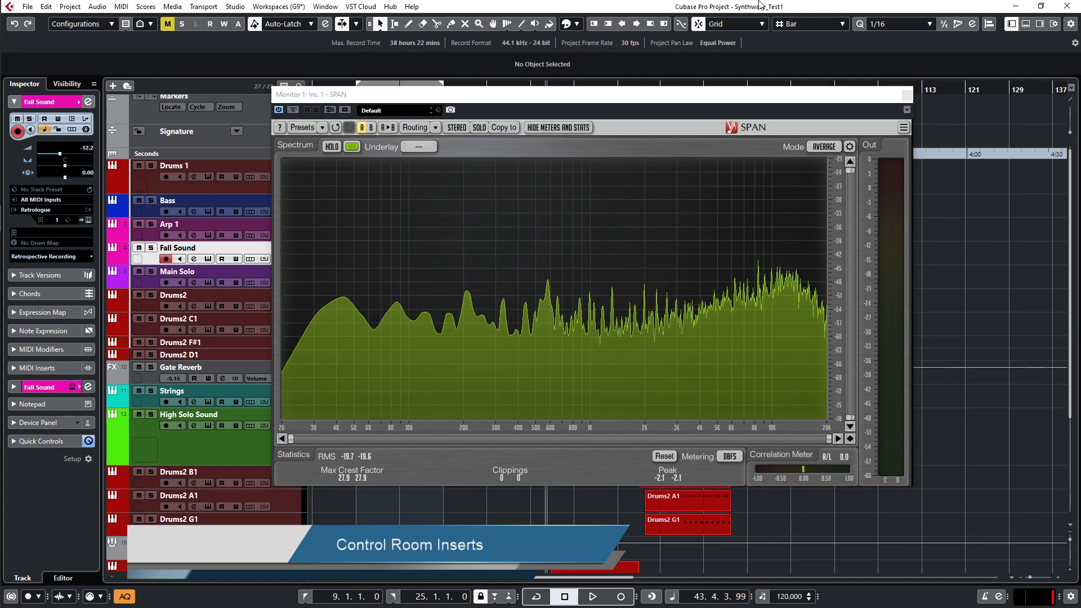
{"action": "left_click", "coordinate": [825, 147]}
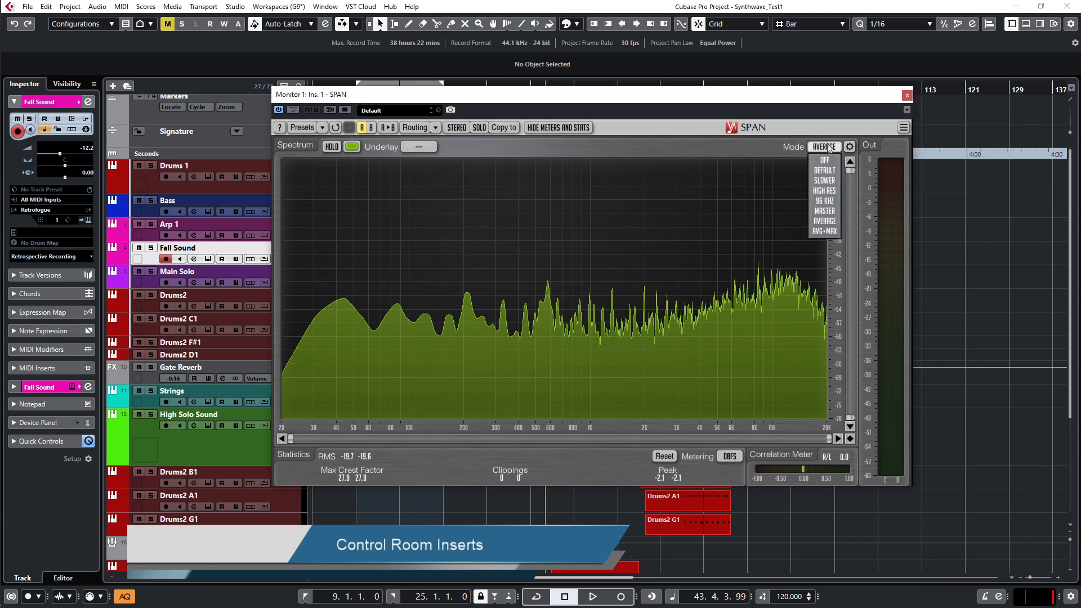
{"action": "left_click", "coordinate": [825, 170]}
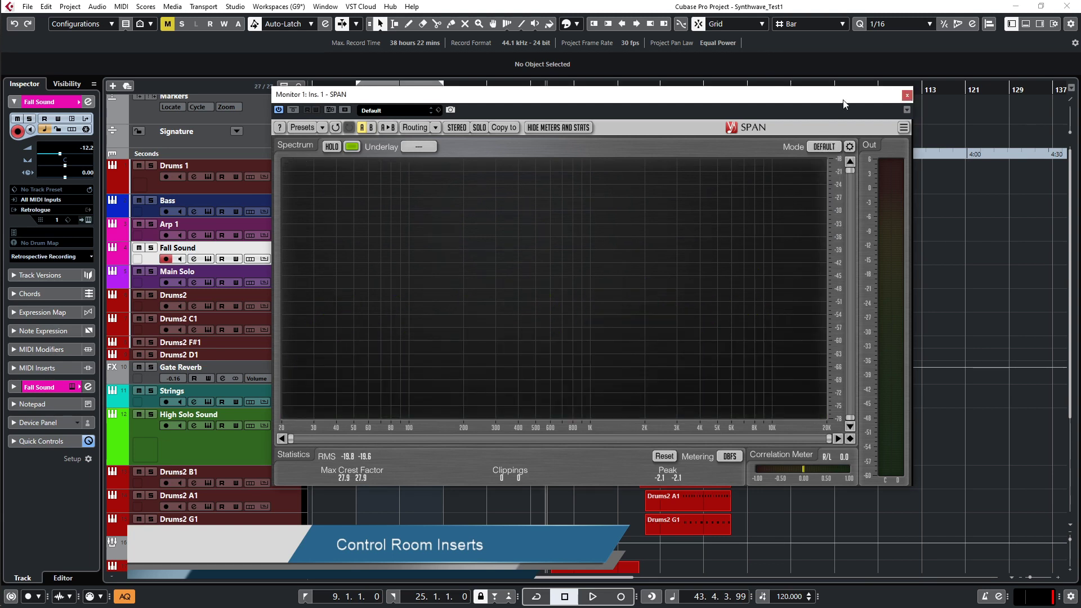
{"action": "left_click_drag", "start_coordinate": [844, 99], "coordinate": [724, 80]}
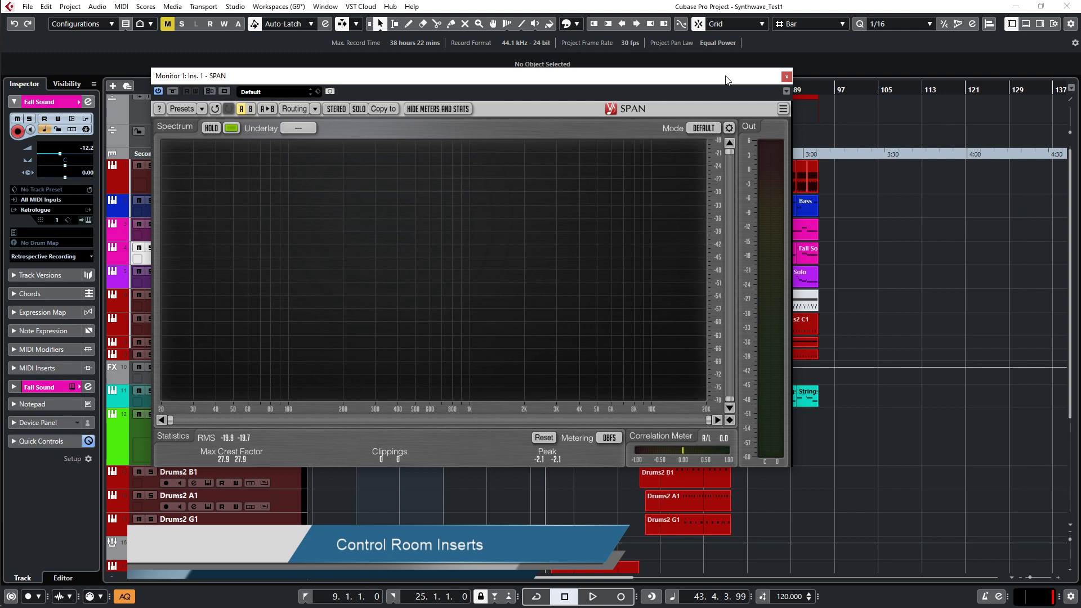
Open the Right Zone on the Control Room (CR) tab and display its monitor inserts
{"action": "left_click", "coordinate": [1036, 27]}
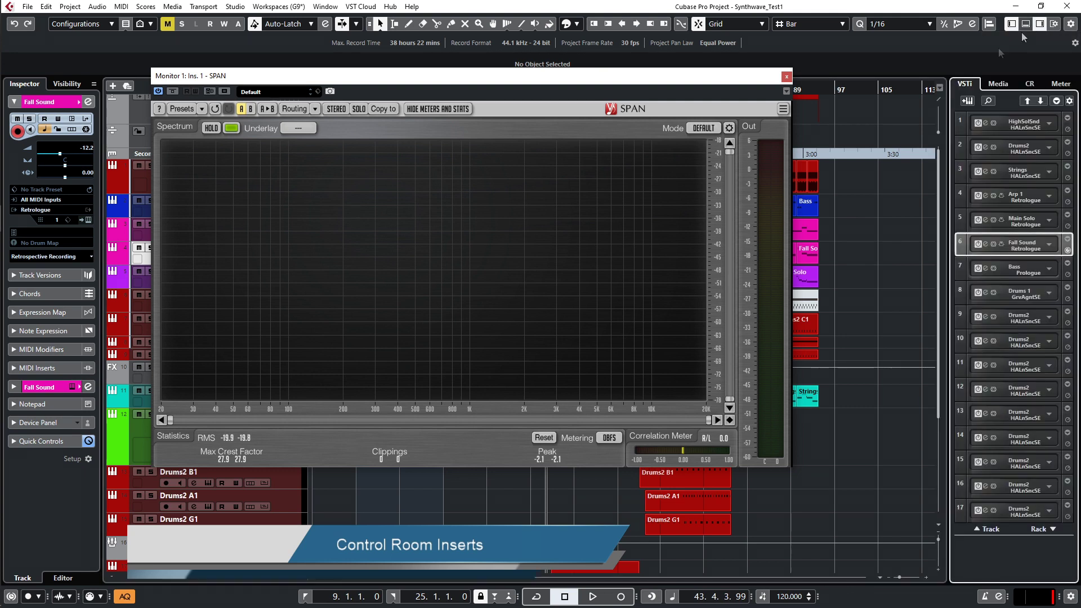
{"action": "left_click", "coordinate": [1029, 83]}
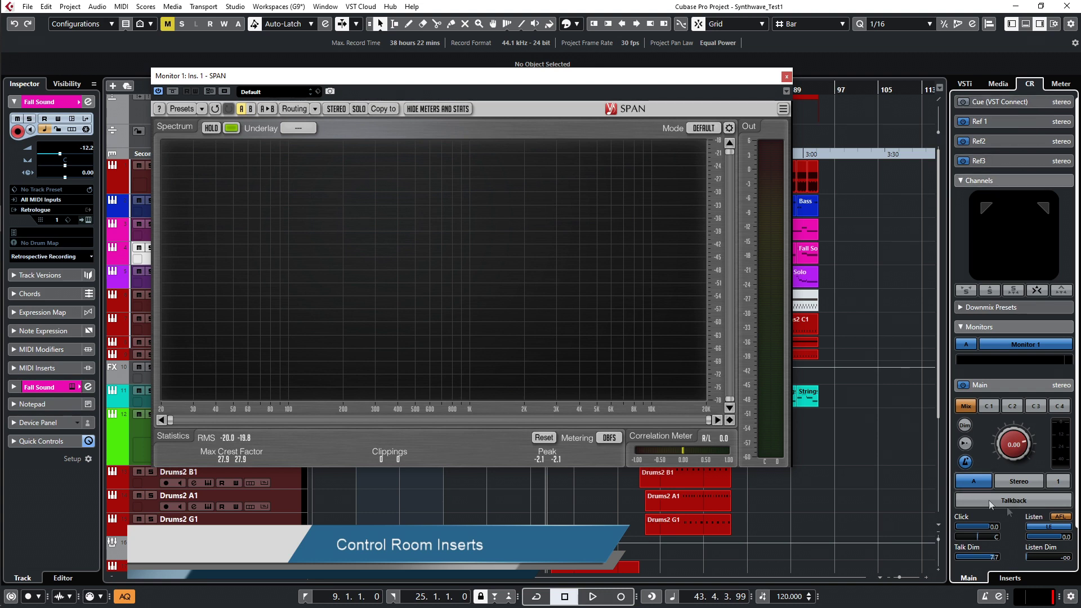
{"action": "left_click", "coordinate": [1014, 580]}
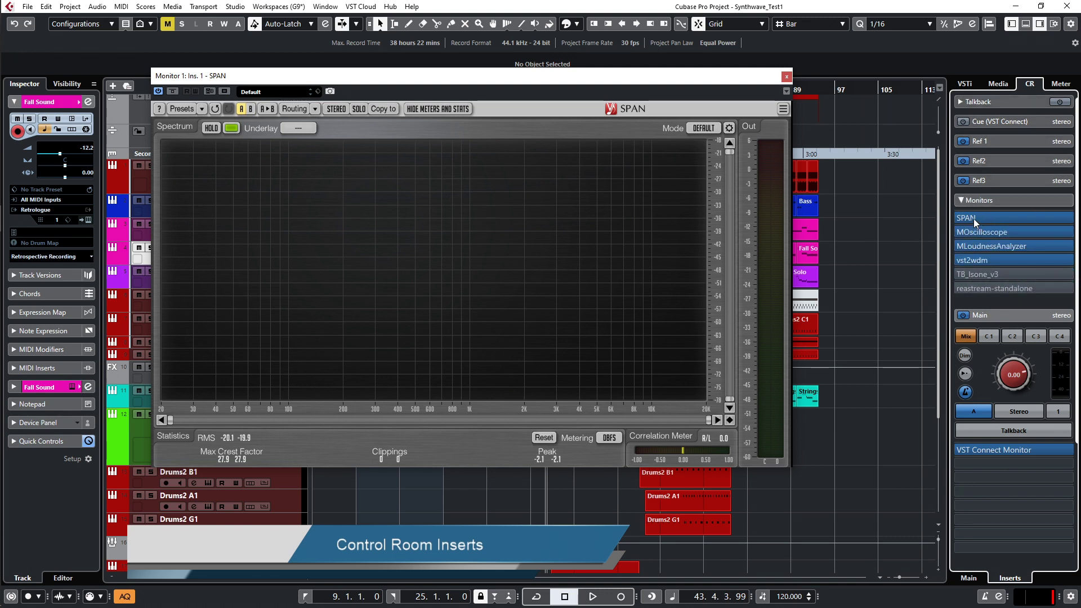
{"action": "left_click", "coordinate": [968, 232]}
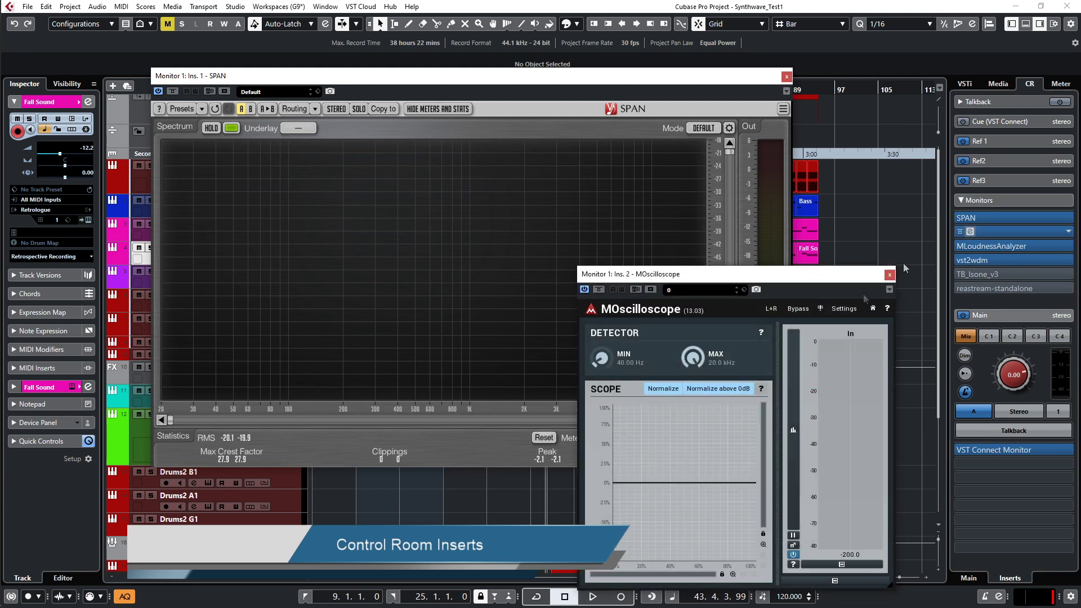
{"action": "left_click_drag", "start_coordinate": [826, 279], "coordinate": [718, 205]}
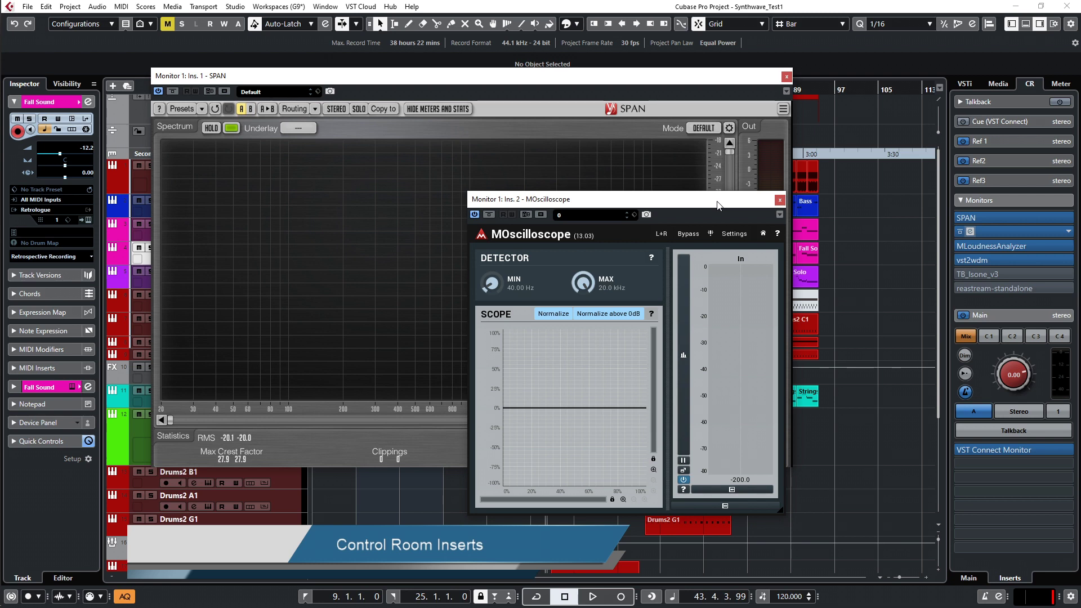
{"action": "left_click", "coordinate": [969, 232]}
{"action": "left_click", "coordinate": [978, 248]}
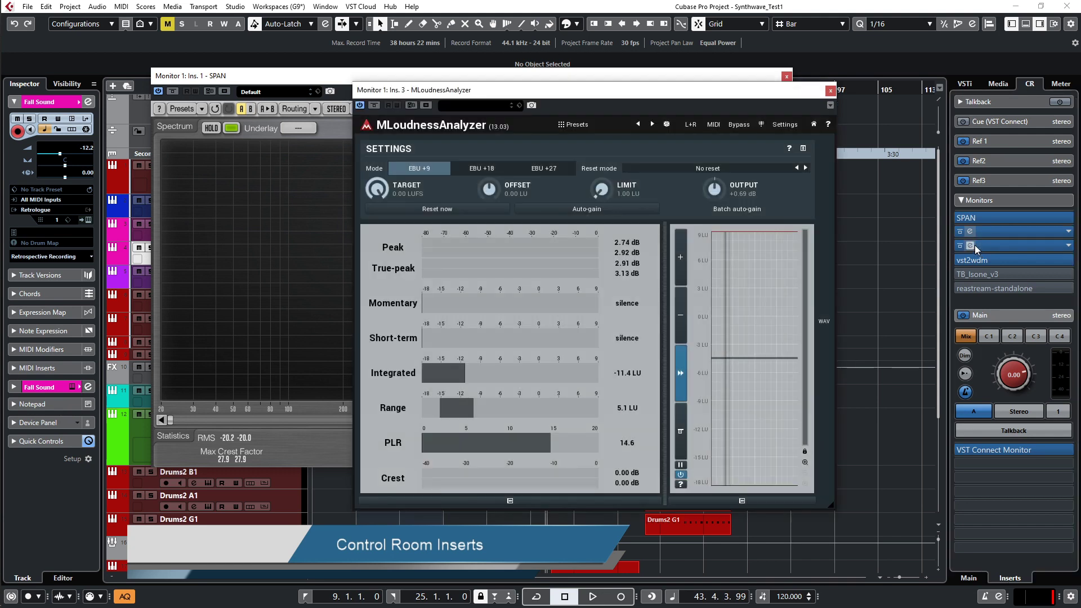
{"action": "left_click_drag", "start_coordinate": [715, 101], "coordinate": [653, 99]}
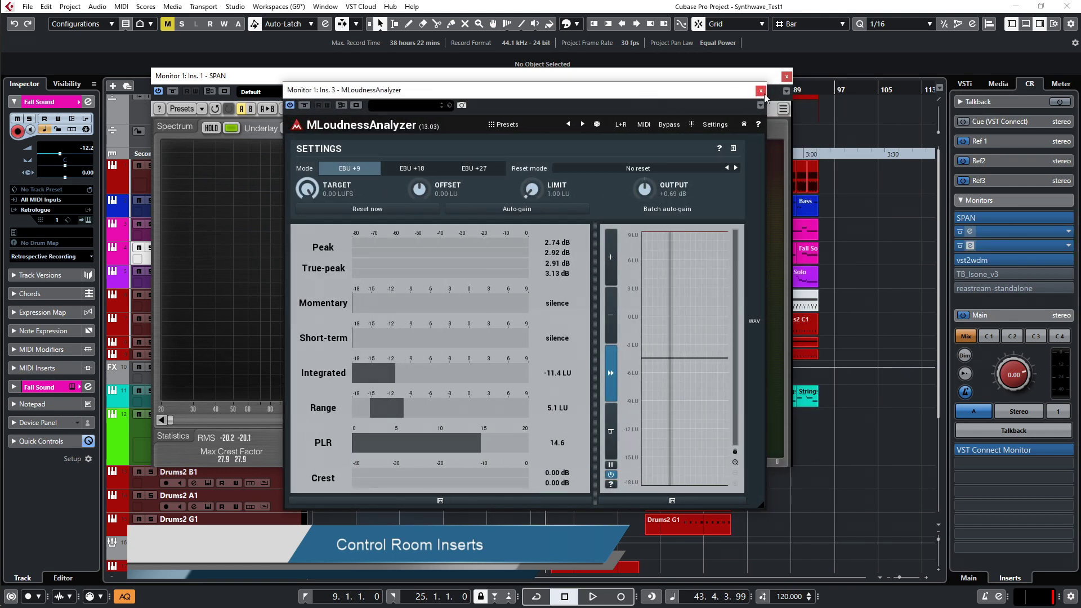
{"action": "left_click", "coordinate": [970, 245]}
{"action": "mouse_move", "coordinate": [999, 263]}
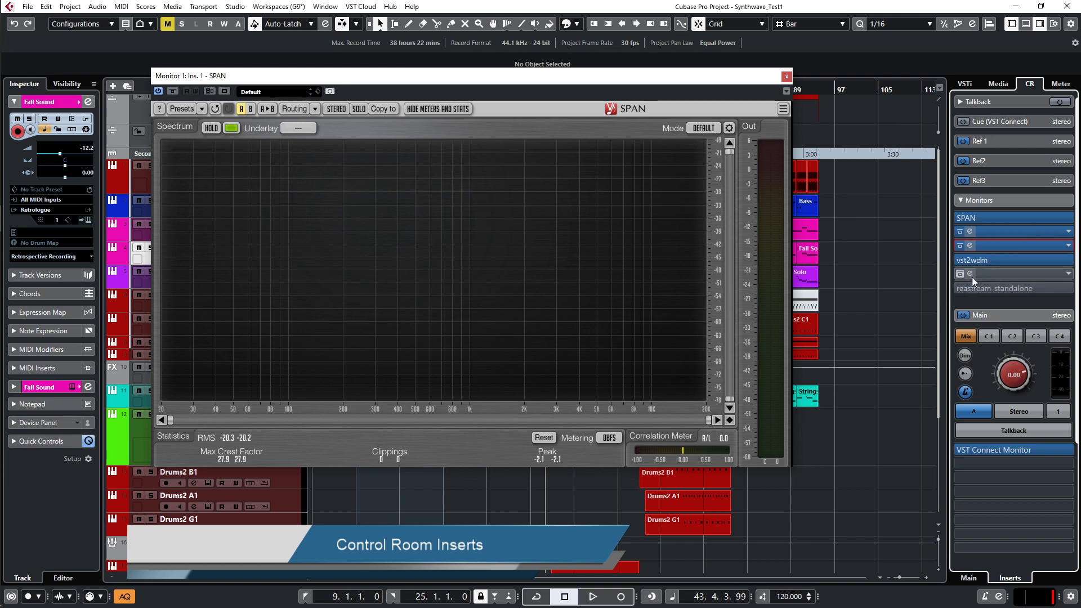
{"action": "left_click", "coordinate": [971, 274]}
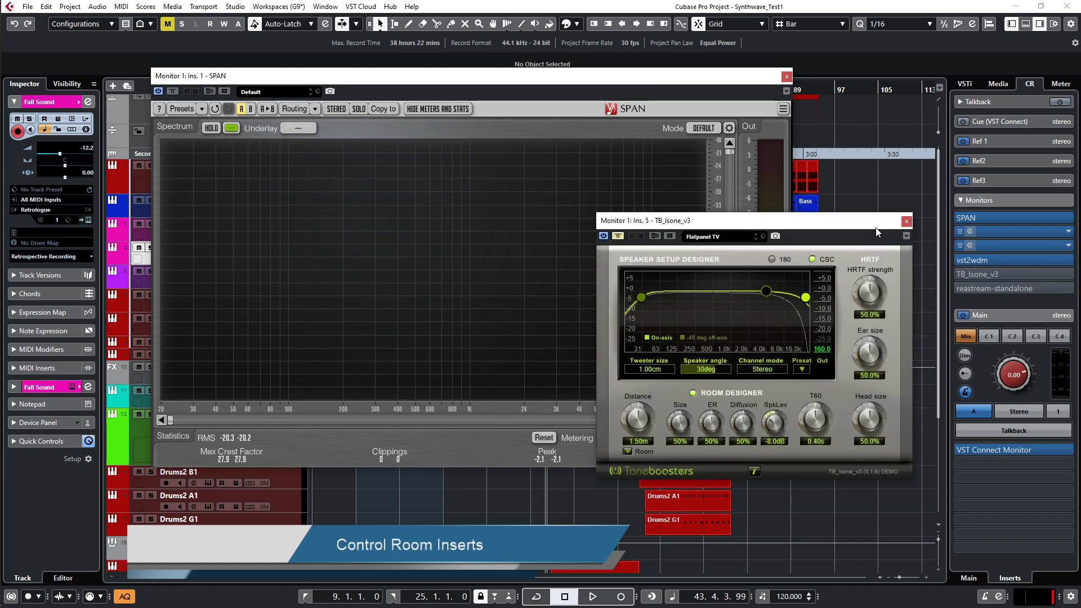
{"action": "left_click_drag", "start_coordinate": [798, 220], "coordinate": [768, 187]}
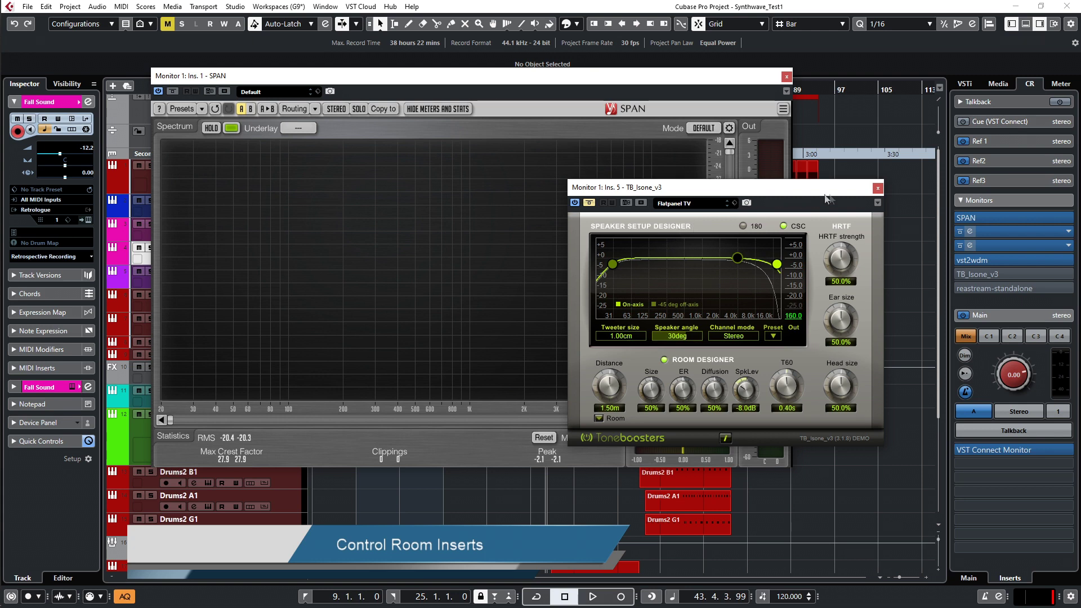
{"action": "left_click", "coordinate": [877, 189]}
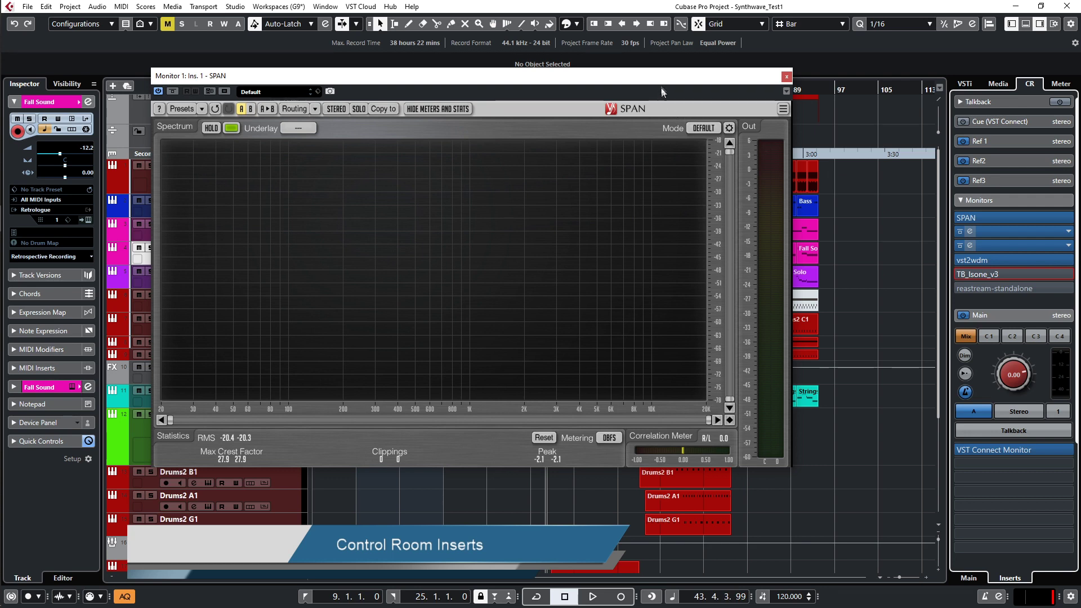
Reposition the SPAN window, then apply the Project (HD) workspace and maximize the project window
{"action": "left_click_drag", "start_coordinate": [664, 79], "coordinate": [633, 99]}
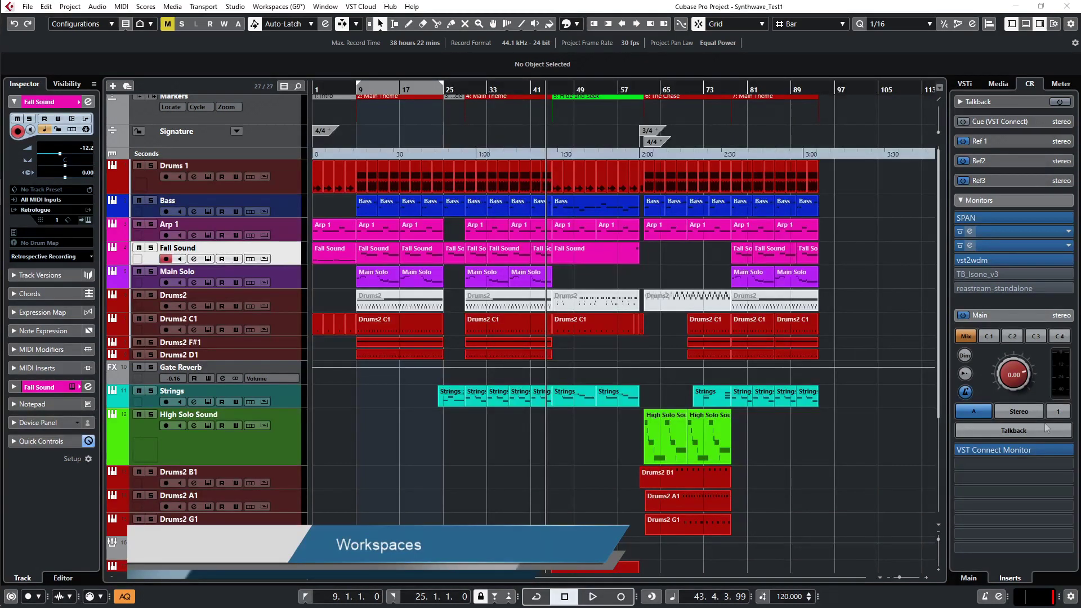
{"action": "left_click", "coordinate": [711, 6]}
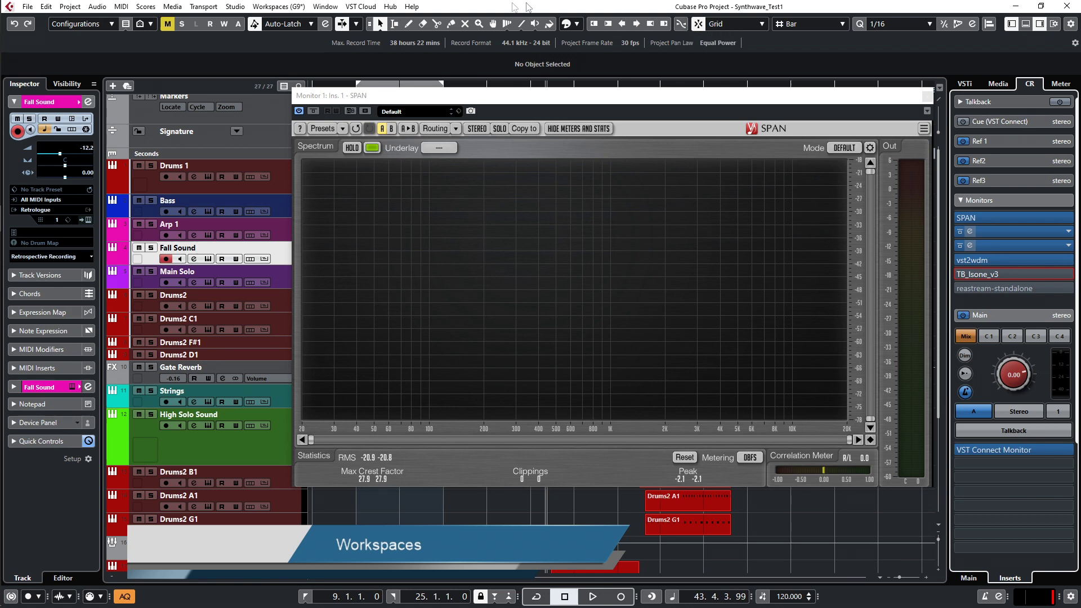
{"action": "left_click", "coordinate": [269, 7]}
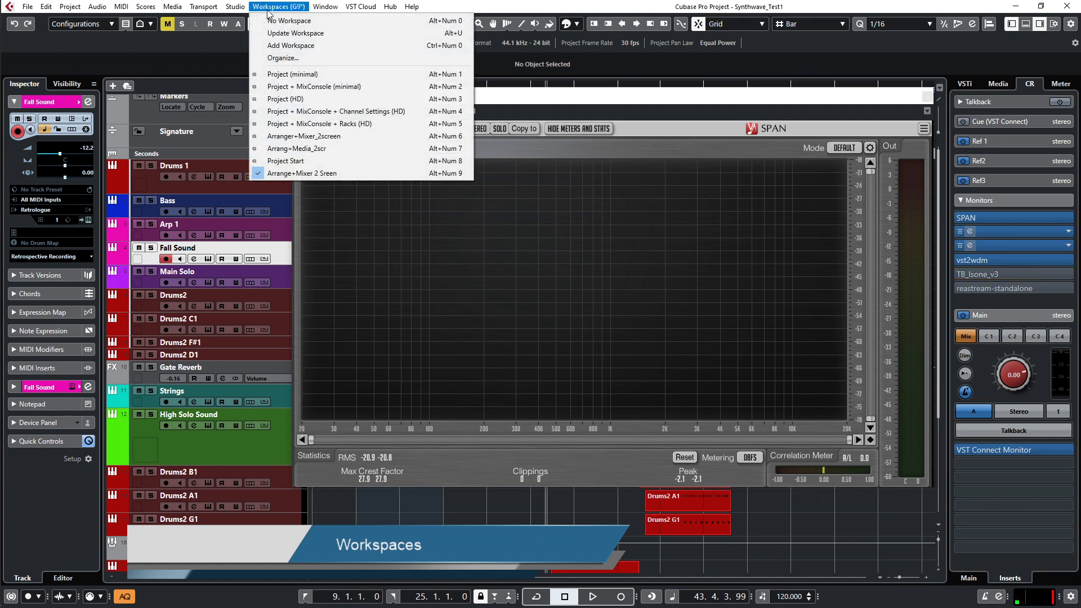
{"action": "left_click", "coordinate": [307, 100]}
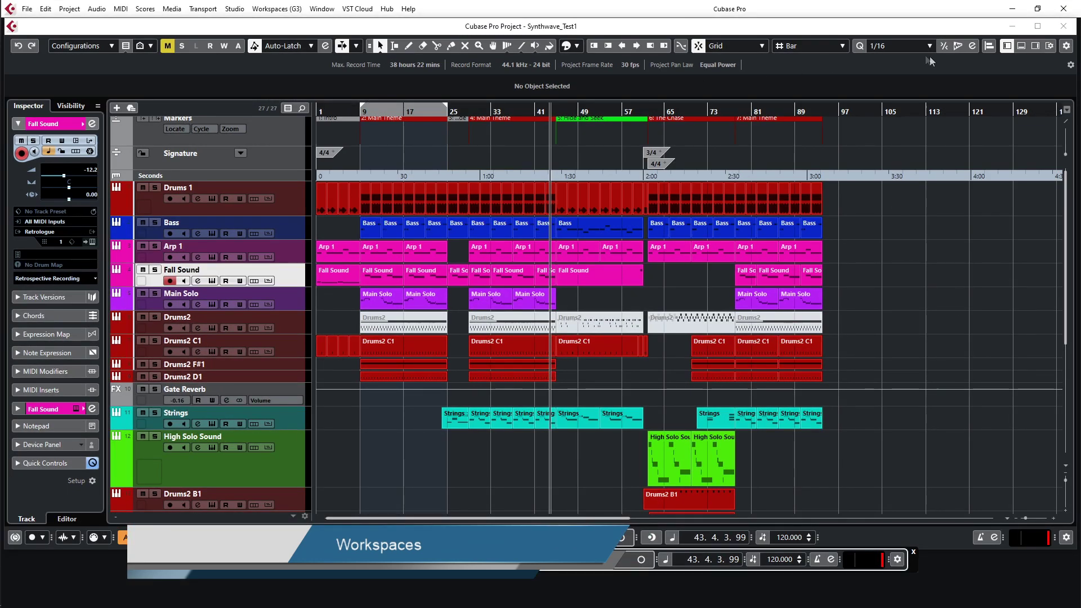
{"action": "left_click", "coordinate": [1037, 26]}
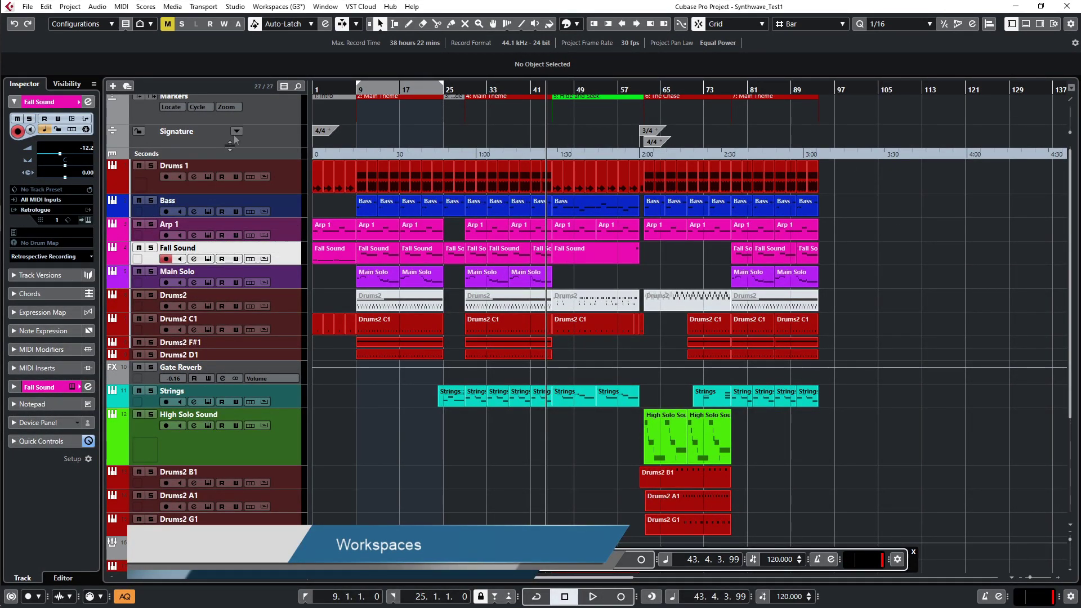
Apply the Arranger+Mixer_2screen workspace, pull SPAN onto the screen and open the MixConsole with F3
{"action": "left_click", "coordinate": [277, 7]}
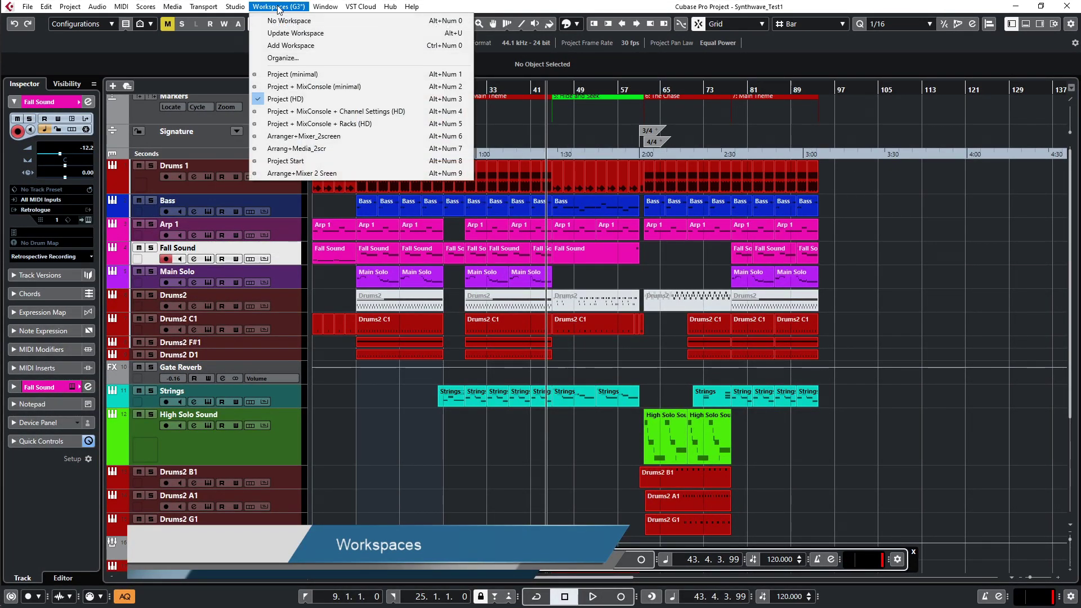
{"action": "left_click", "coordinate": [376, 137]}
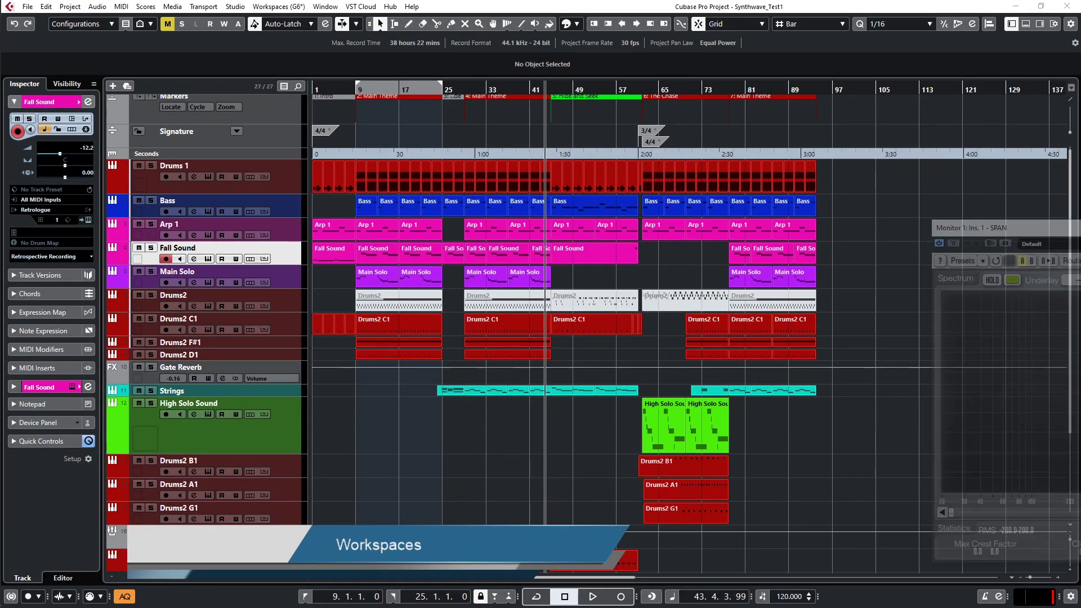
{"action": "left_click_drag", "start_coordinate": [1080, 220], "coordinate": [784, 216]}
{"action": "key", "text": "F3"}
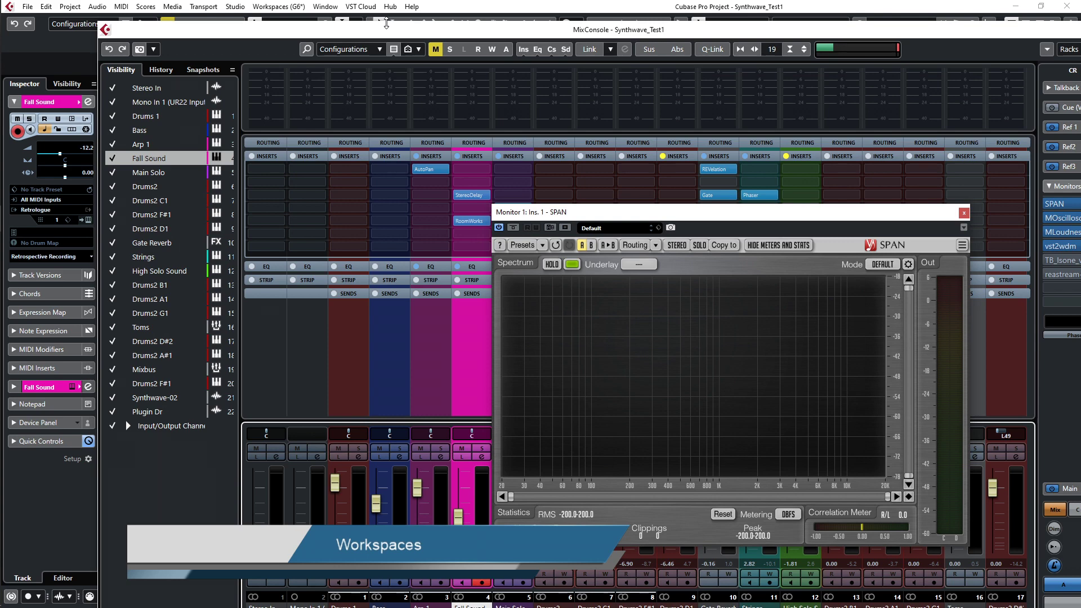
Recall the Arrange+Mixer 2 Sreen workspace with Alt+Num 9 and reposition SPAN clear of the RoomWorks insert
{"action": "key", "text": "alt+KP_9"}
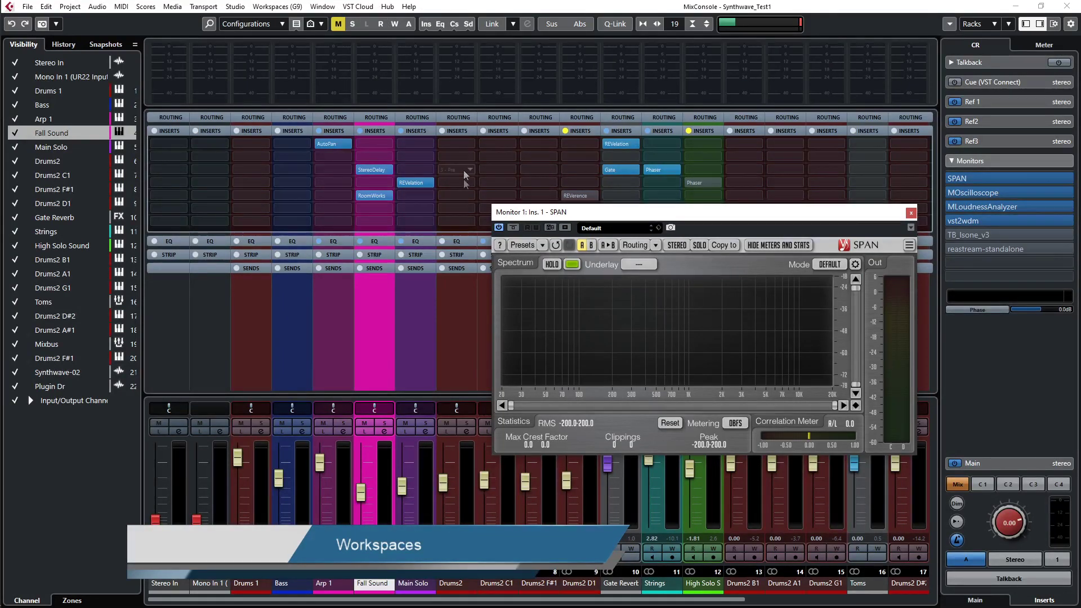
{"action": "left_click_drag", "start_coordinate": [700, 214], "coordinate": [703, 263]}
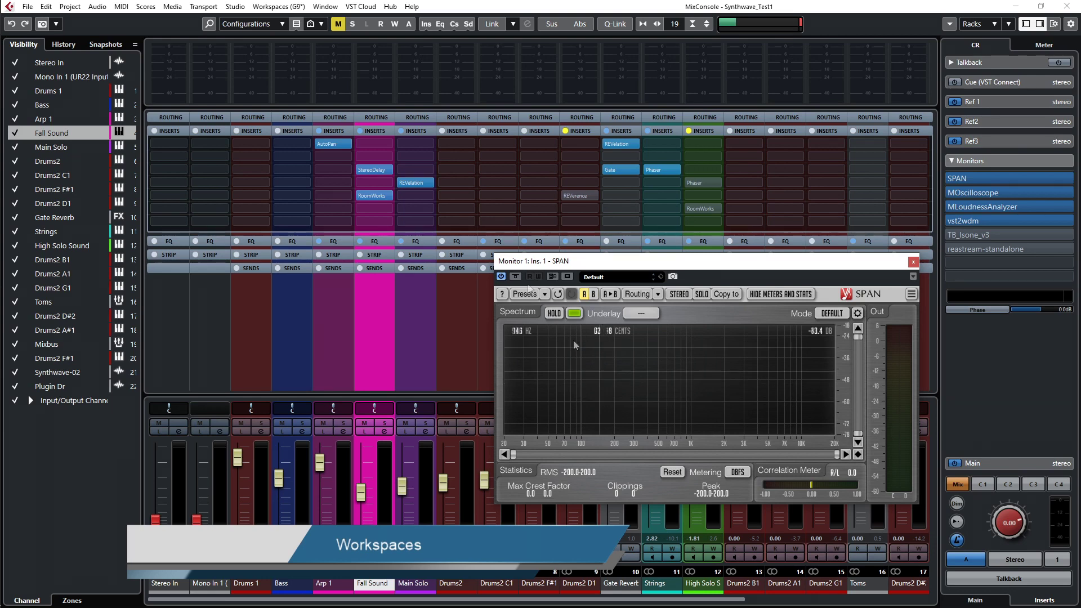
{"action": "left_click_drag", "start_coordinate": [761, 265], "coordinate": [744, 225]}
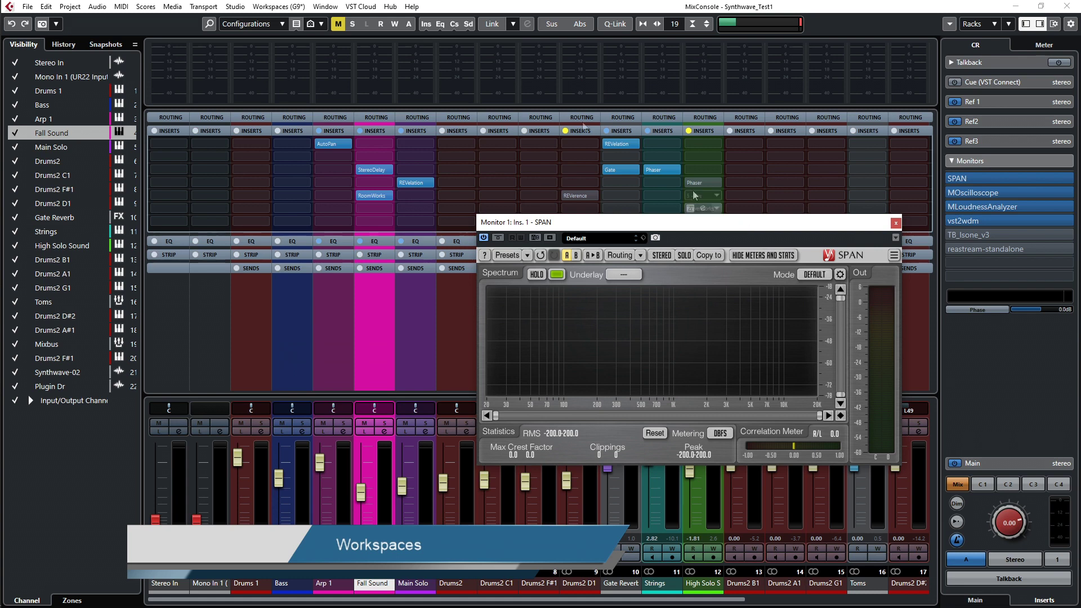
{"action": "left_click", "coordinate": [287, 6]}
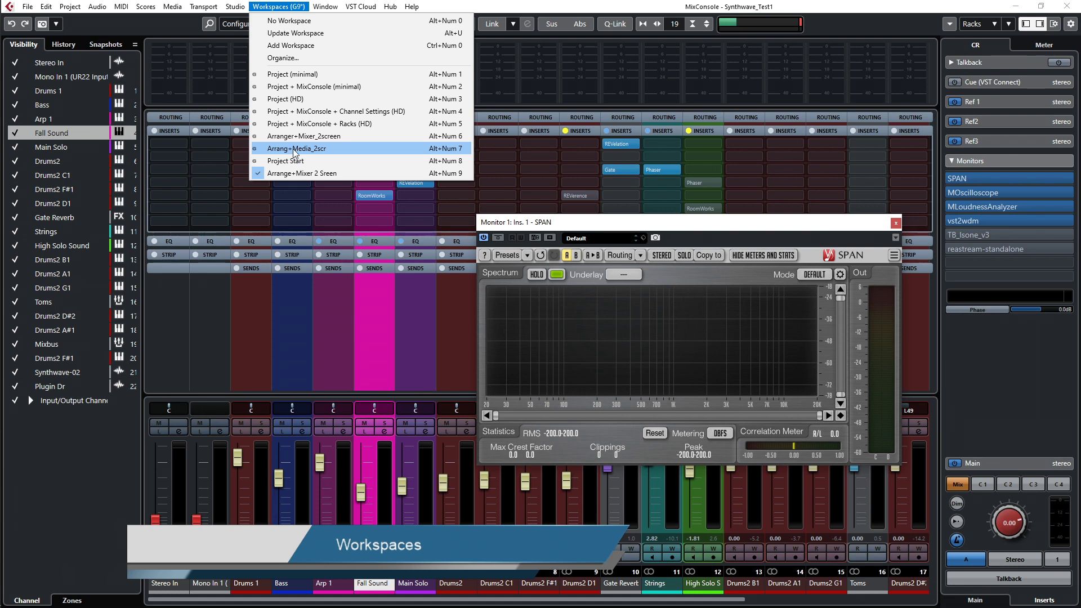
Apply the Arrang+Media_2scr workspace and close the MediaBay window it brings up
{"action": "left_click", "coordinate": [294, 150]}
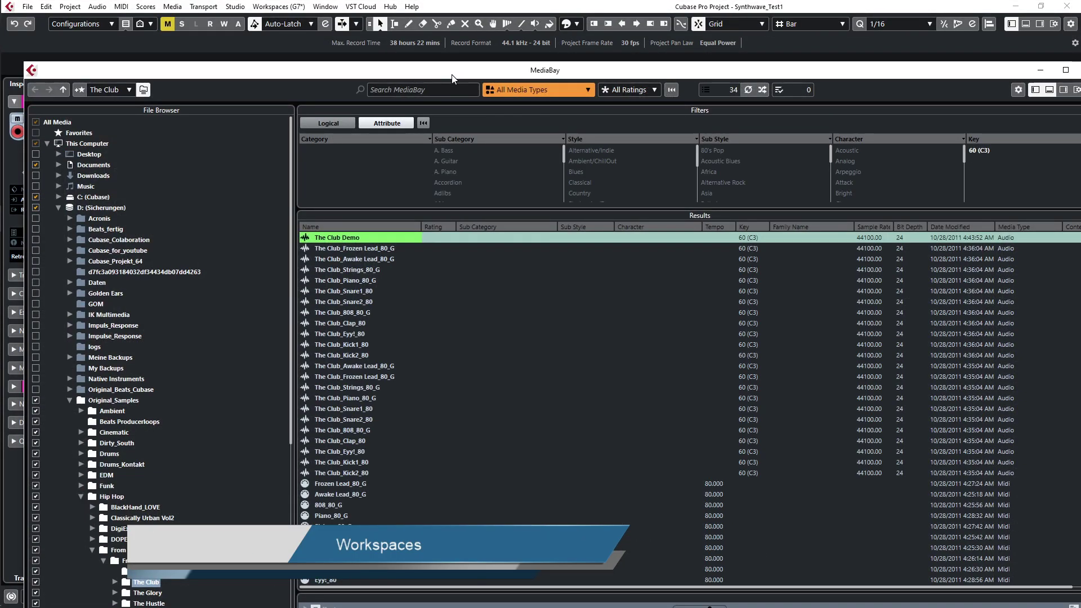
{"action": "left_click_drag", "start_coordinate": [452, 79], "coordinate": [391, 84]}
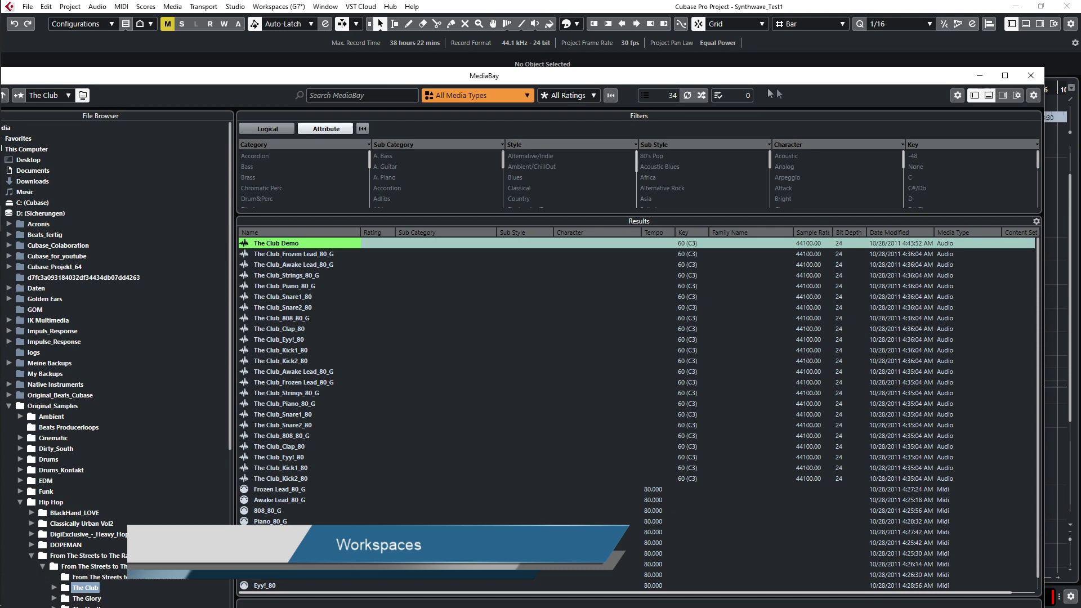
{"action": "left_click", "coordinate": [1030, 78]}
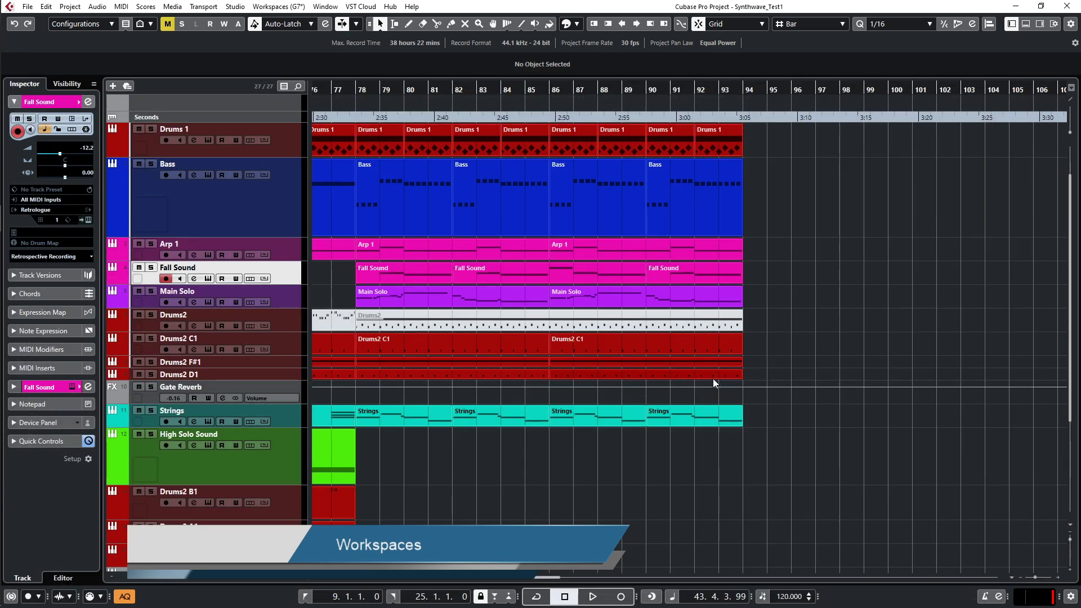
Show the arrangement start, zoom in around bar 12, then recall the G6 workspace with Alt+Num 6
{"action": "key", "text": "shift+b"}
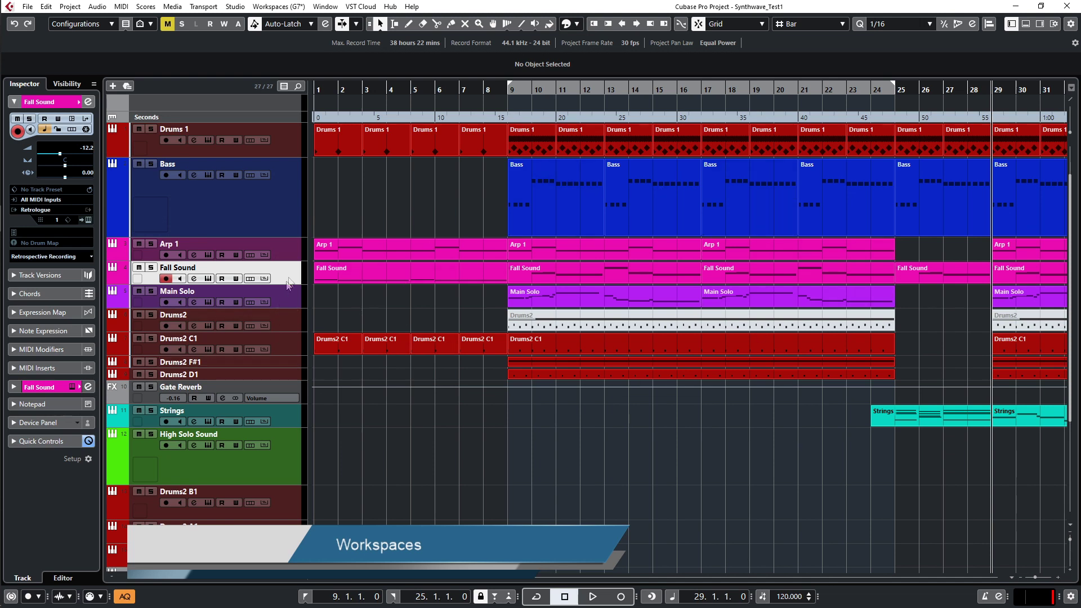
{"action": "left_click_drag", "start_coordinate": [593, 89], "coordinate": [599, 143]}
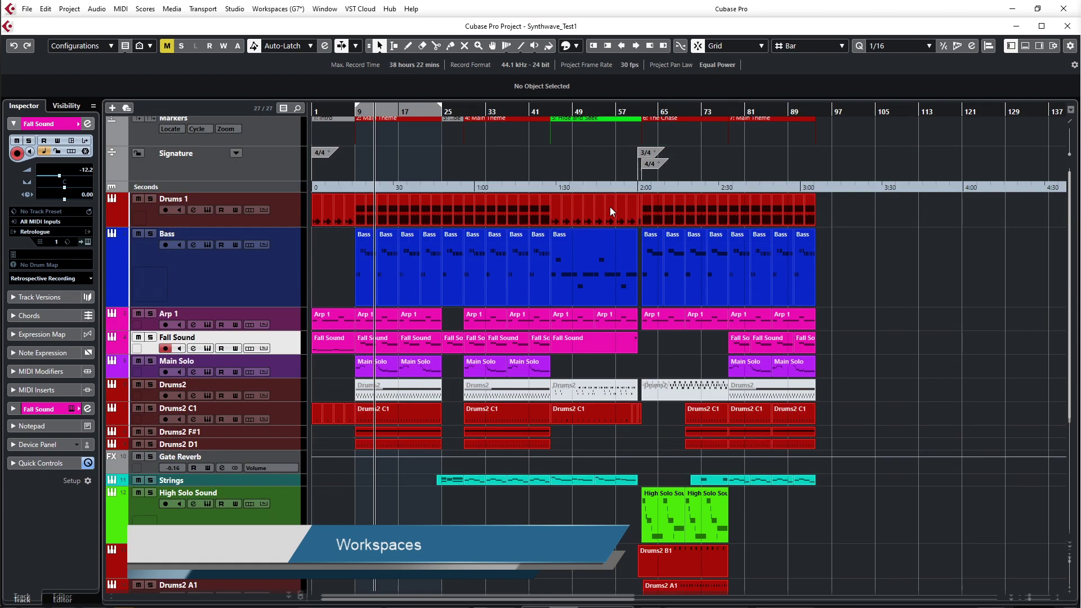
{"action": "key", "text": "alt+KP_6"}
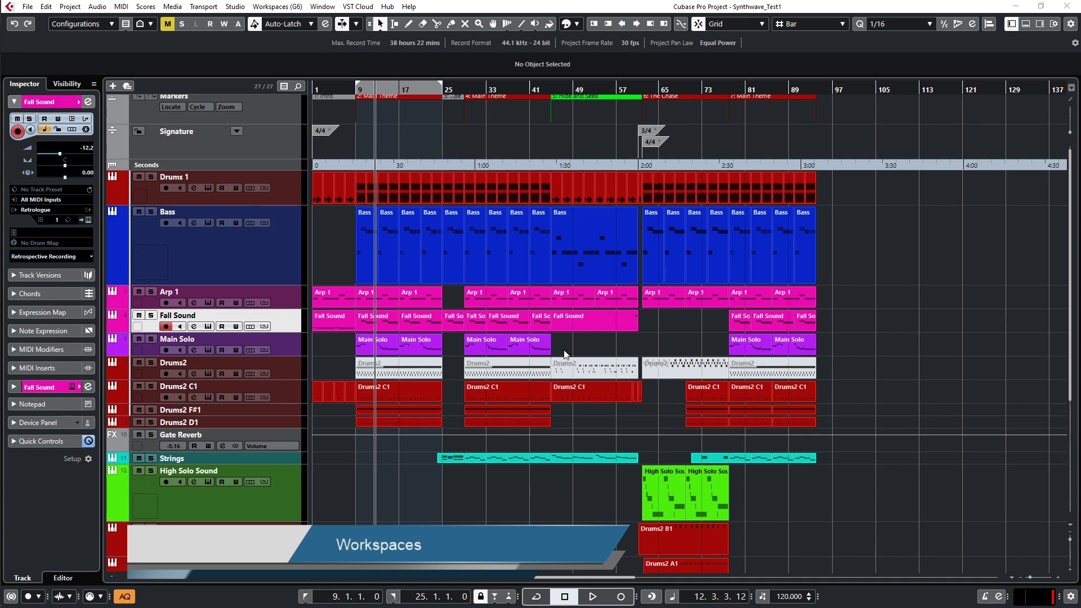
Show the Control Room monitor inserts in the Right Zone and open SPAN from the first slot
{"action": "left_click", "coordinate": [1039, 24]}
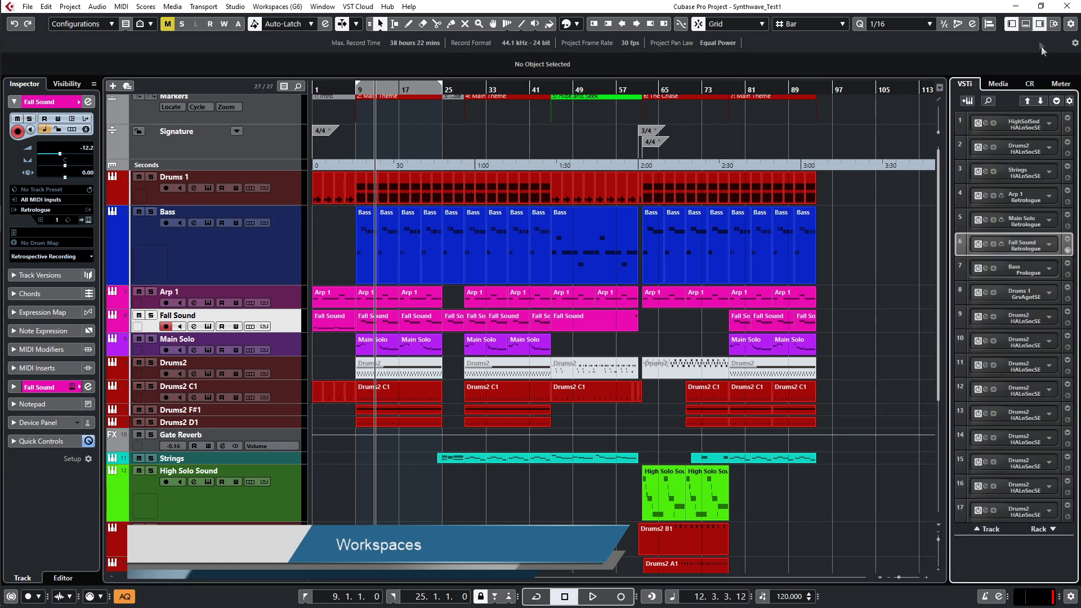
{"action": "left_click", "coordinate": [1029, 85]}
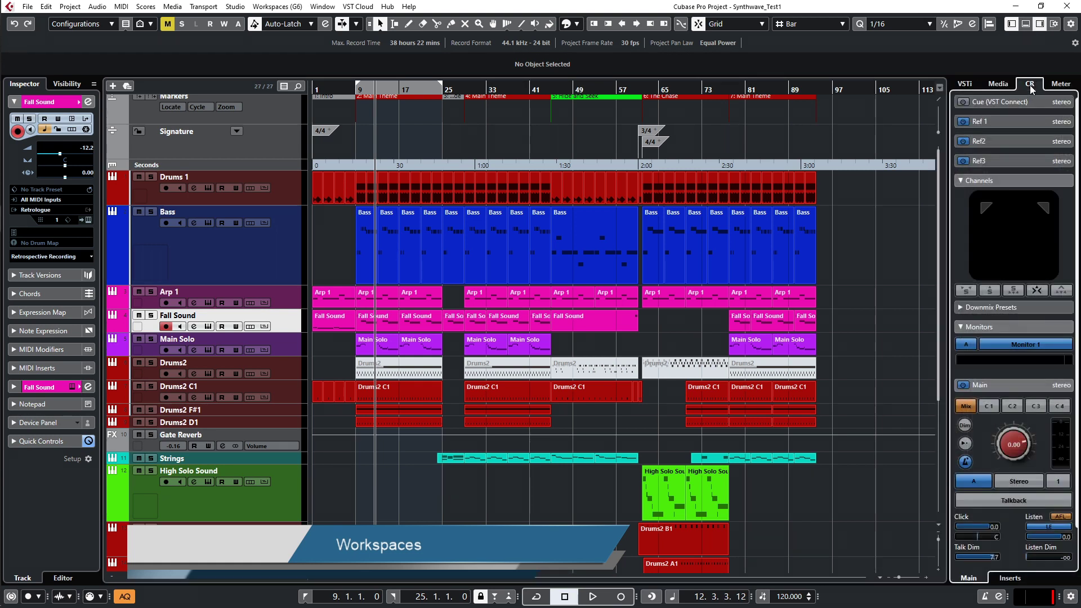
{"action": "left_click", "coordinate": [1010, 579]}
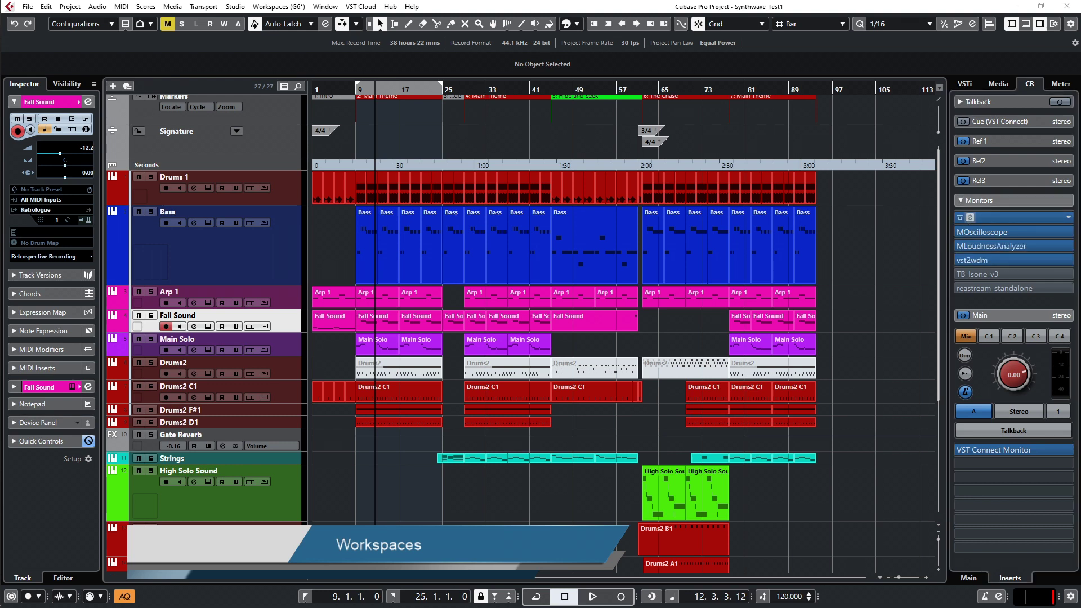
{"action": "left_click", "coordinate": [969, 217]}
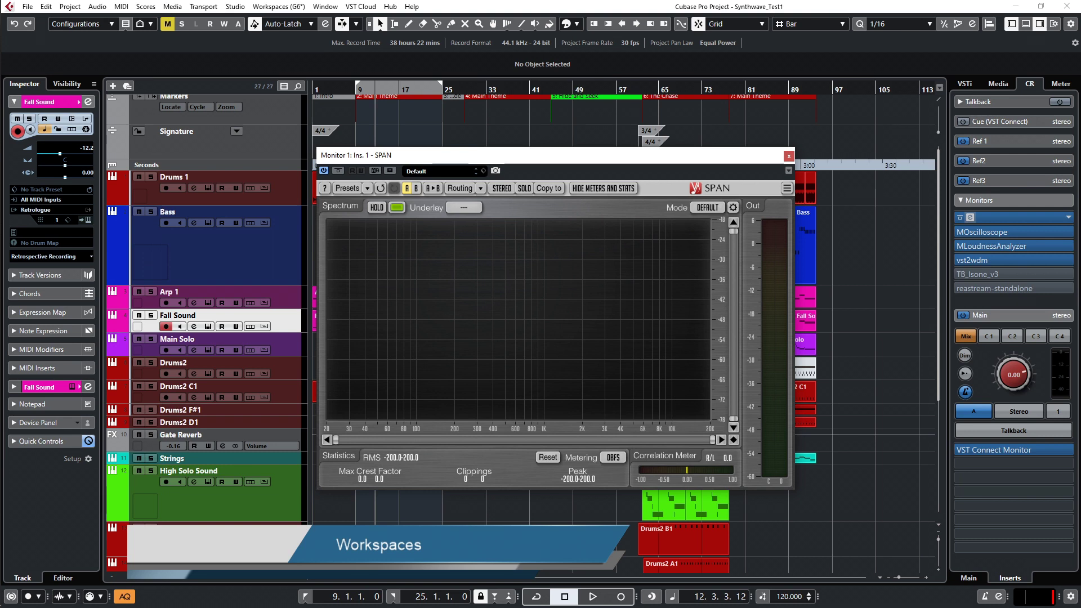
{"action": "left_click", "coordinate": [1014, 218]}
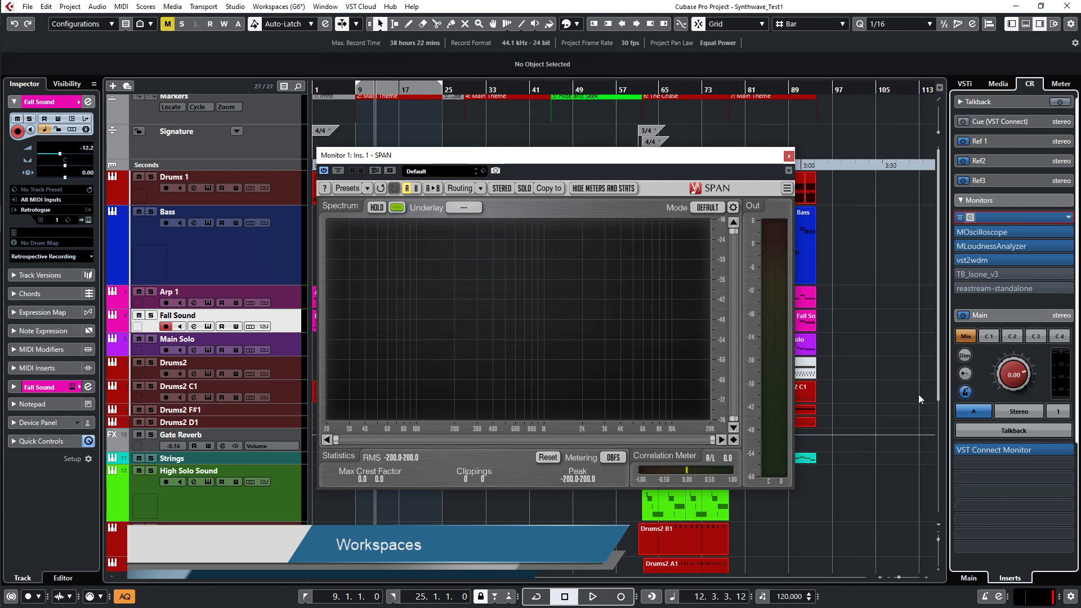
{"action": "left_click", "coordinate": [1038, 215]}
Recall the G9 MixConsole workspace with Alt+Num 9, scroll the strips and select the Mixbus channel
{"action": "key", "text": "alt+KP_9"}
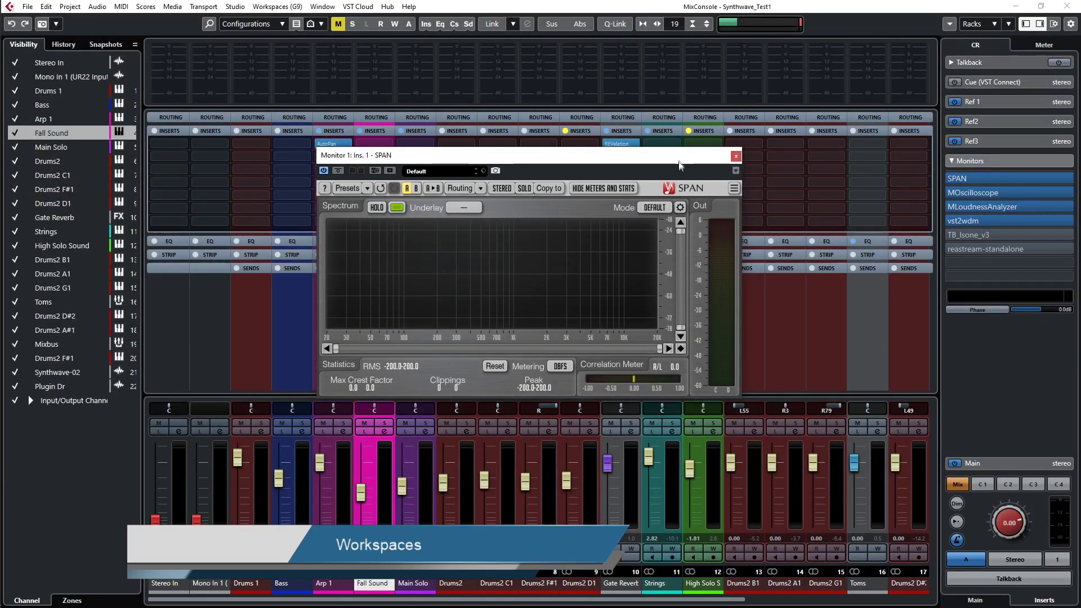
{"action": "left_click_drag", "start_coordinate": [680, 157], "coordinate": [567, 111]}
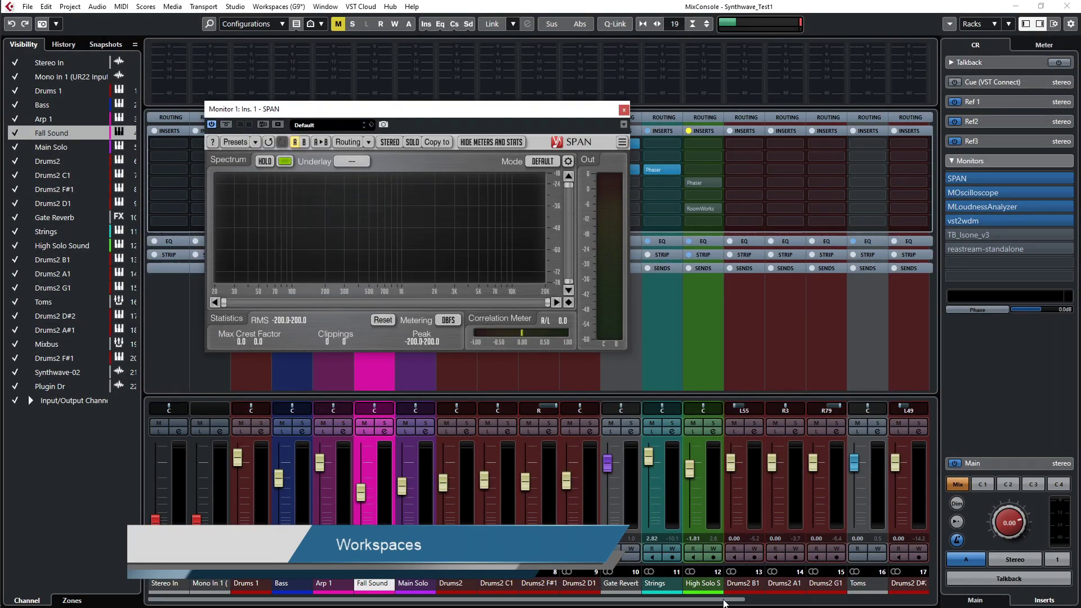
{"action": "left_click_drag", "start_coordinate": [726, 600], "coordinate": [901, 592]}
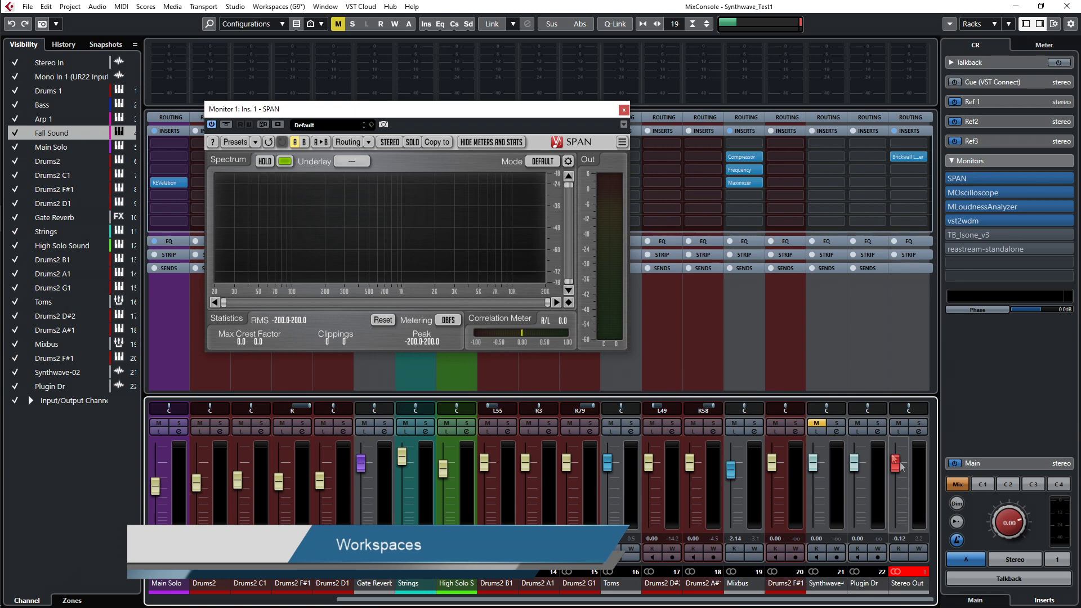
{"action": "mouse_move", "coordinate": [903, 158]}
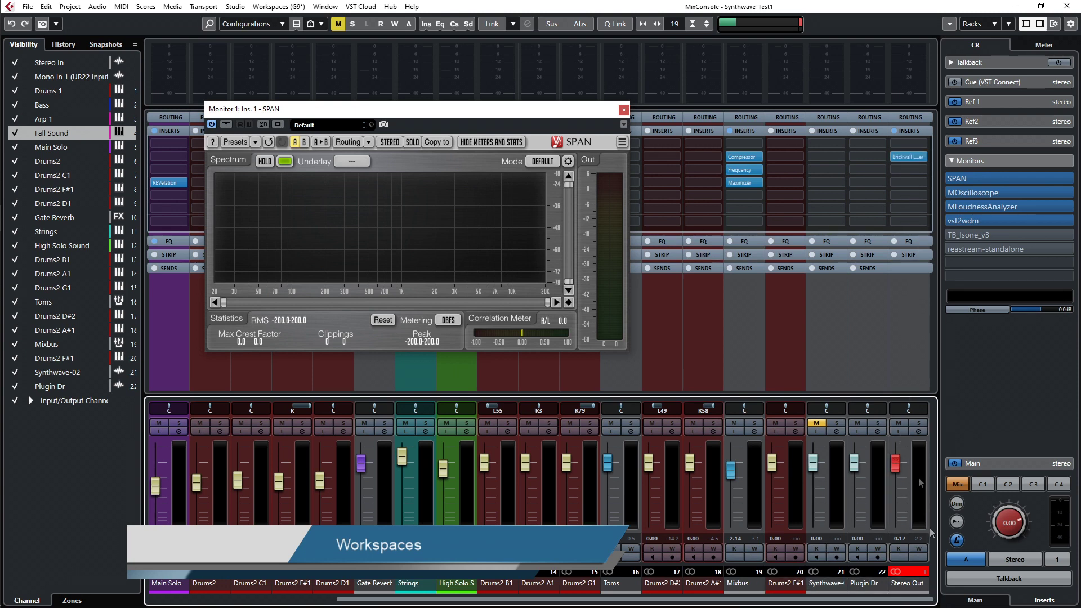
{"action": "left_click", "coordinate": [748, 318]}
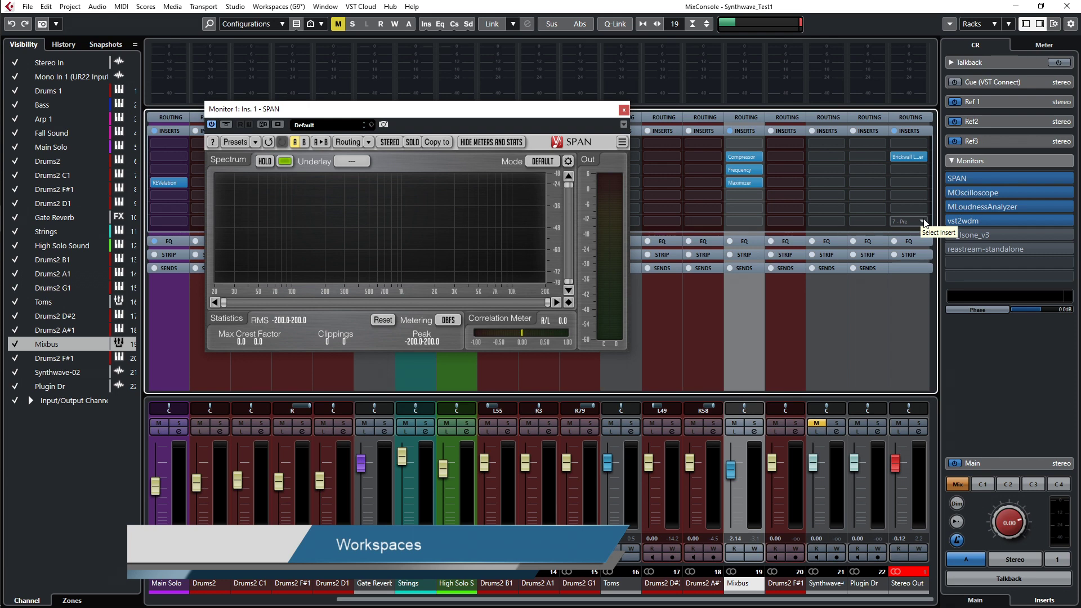
{"action": "left_click_drag", "start_coordinate": [598, 113], "coordinate": [696, 133]}
Return to the project workspace, move SPAN further right, and jump the playhead to bar 29
{"action": "key", "text": "F3"}
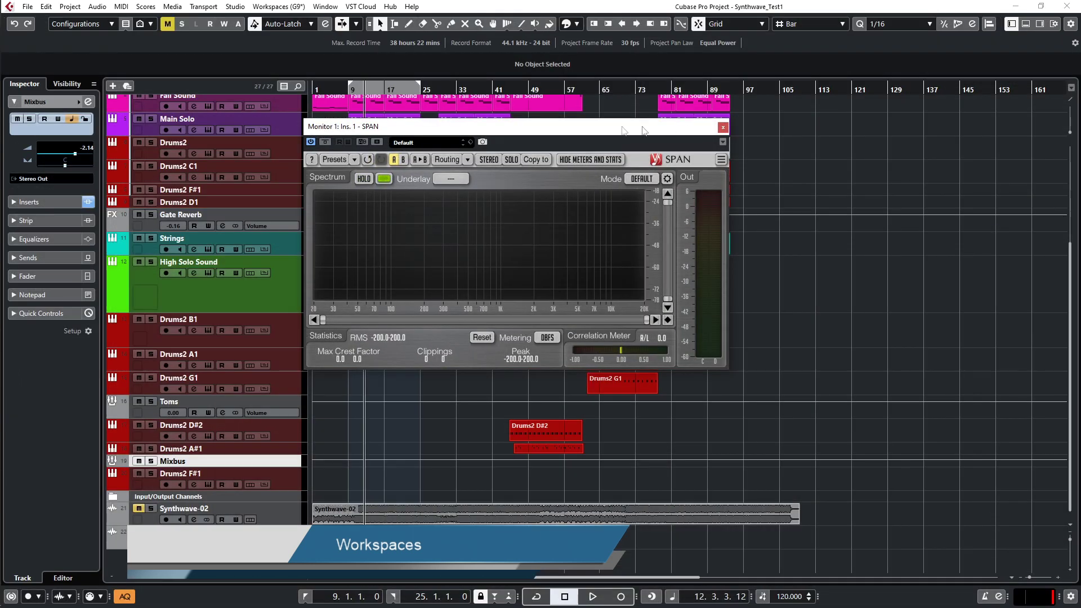
{"action": "left_click_drag", "start_coordinate": [612, 135], "coordinate": [828, 137]}
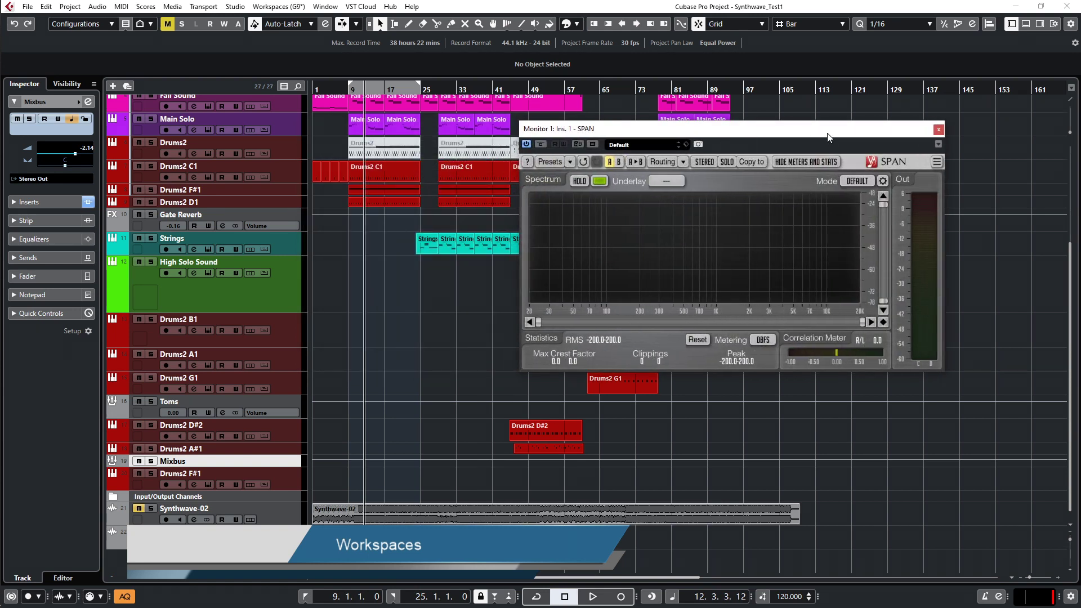
{"action": "key", "text": "n"}
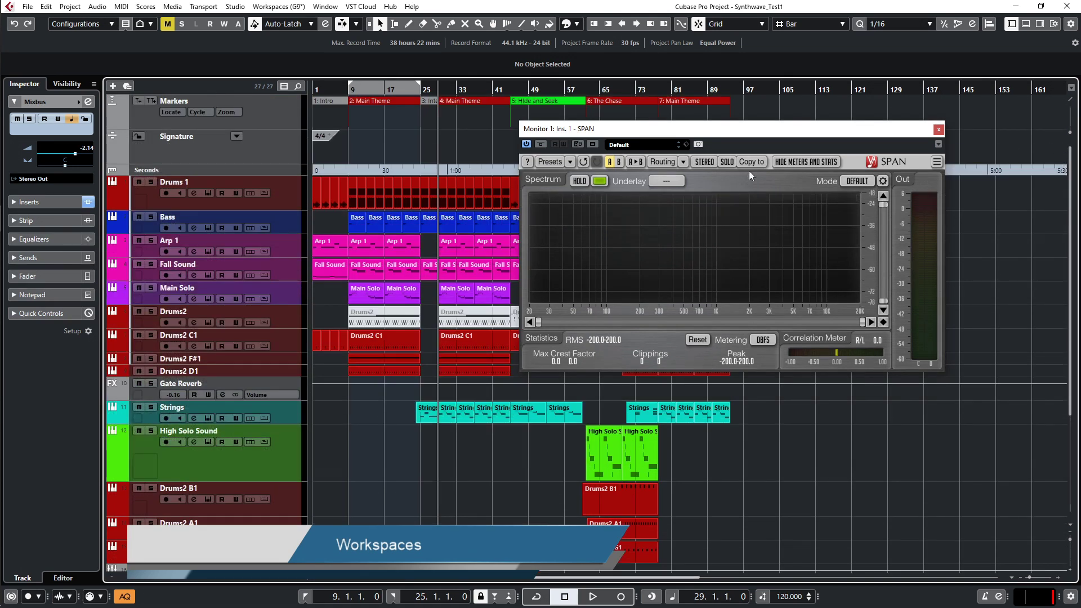
Play the mix while briefly soloing Drums2 F#1, then Drums2 D1, and stop playback
{"action": "key", "text": "space"}
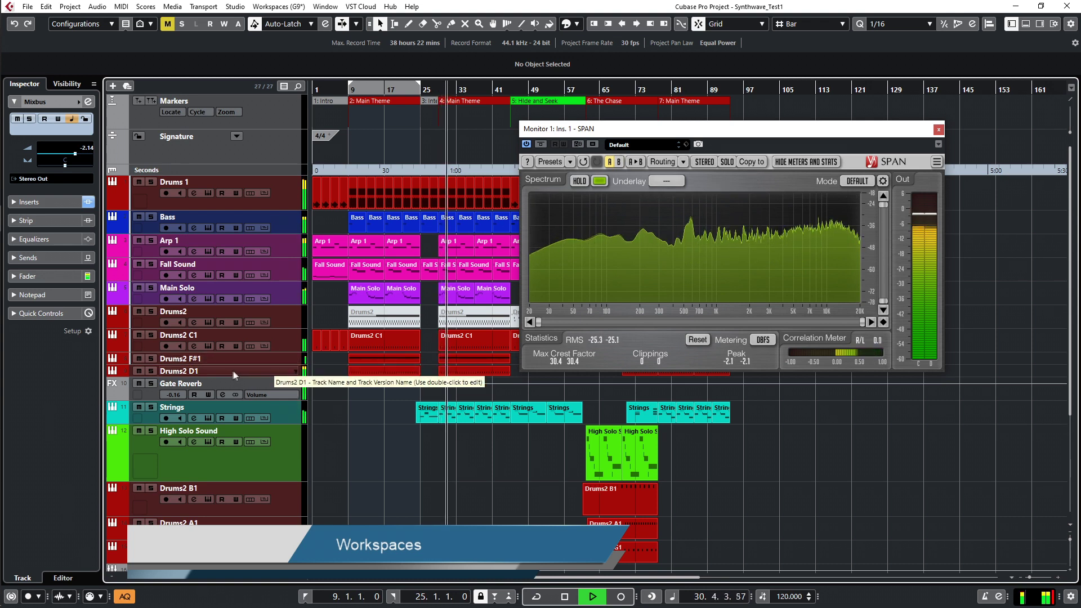
{"action": "left_click", "coordinate": [151, 359]}
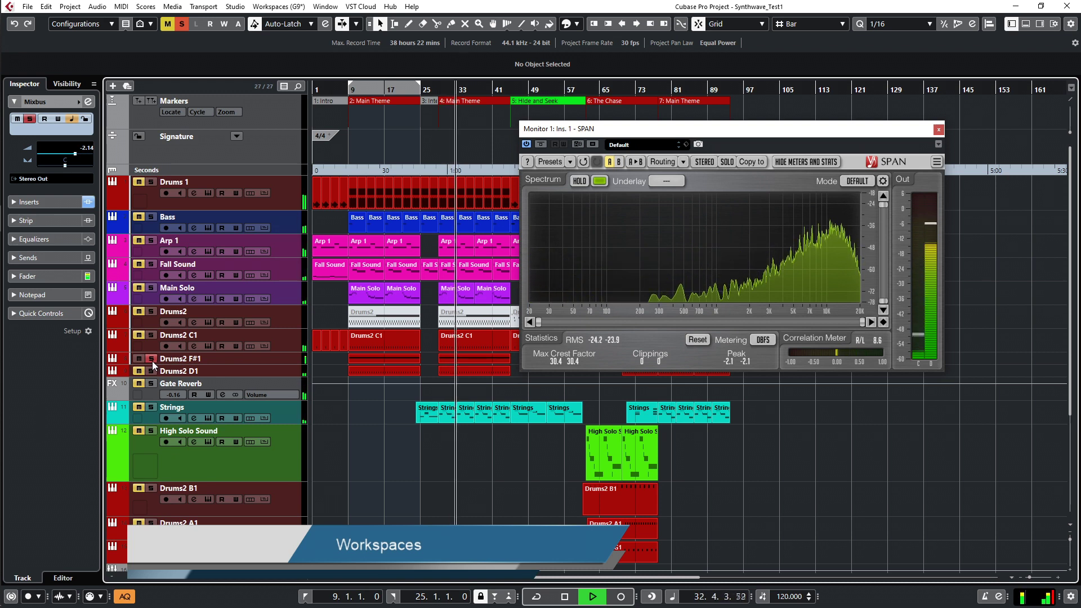
{"action": "left_click", "coordinate": [151, 359]}
{"action": "left_click", "coordinate": [151, 371]}
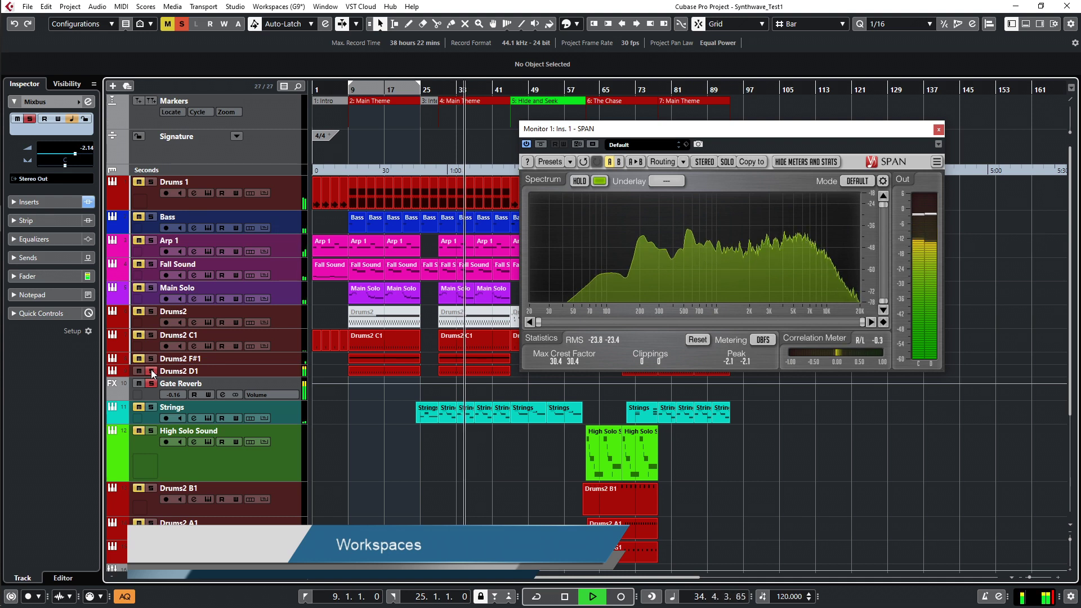
{"action": "left_click", "coordinate": [151, 371]}
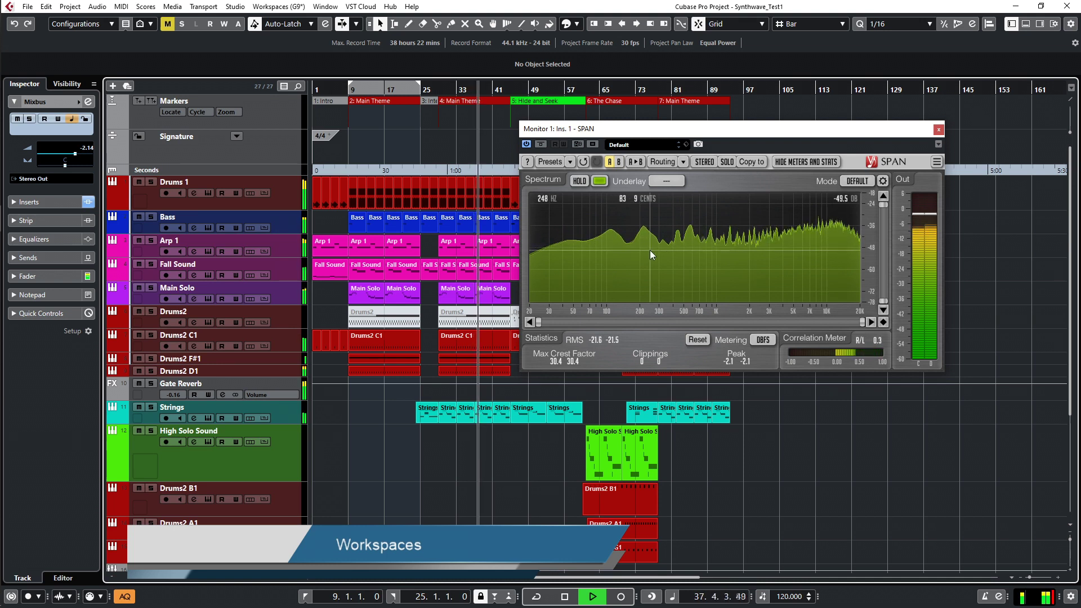
{"action": "key", "text": "space"}
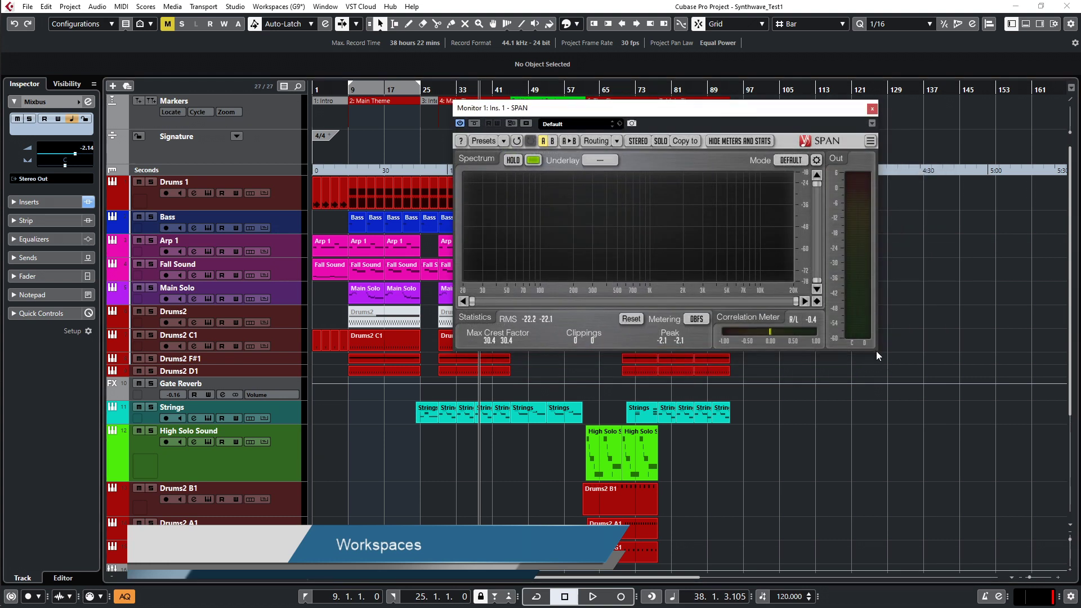
Enlarge SPAN, reopen the Control Room panel loading VST Connect Monitor in its empty slot, and reposition SPAN
{"action": "left_click_drag", "start_coordinate": [877, 352], "coordinate": [961, 476]}
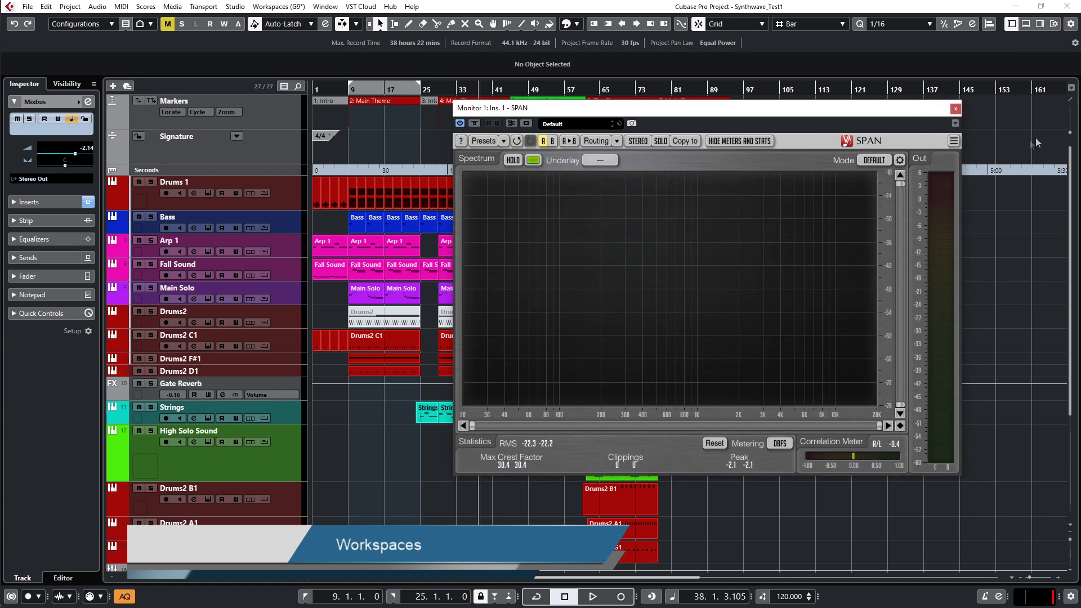
{"action": "left_click", "coordinate": [1041, 25]}
{"action": "left_click_drag", "start_coordinate": [872, 113], "coordinate": [788, 105]}
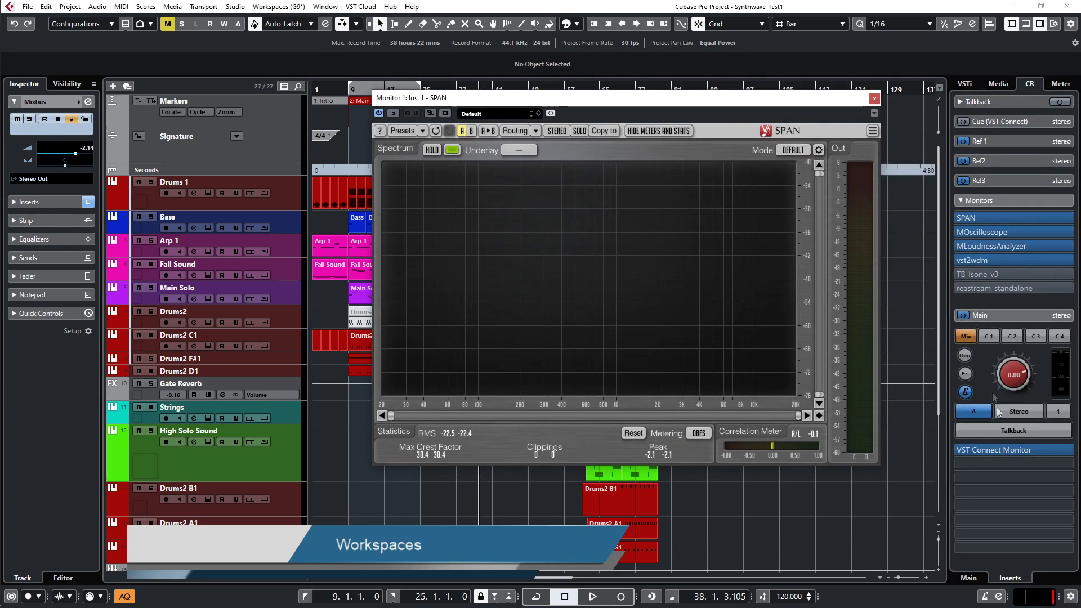
{"action": "left_click", "coordinate": [1016, 450]}
{"action": "left_click_drag", "start_coordinate": [685, 104], "coordinate": [688, 90]}
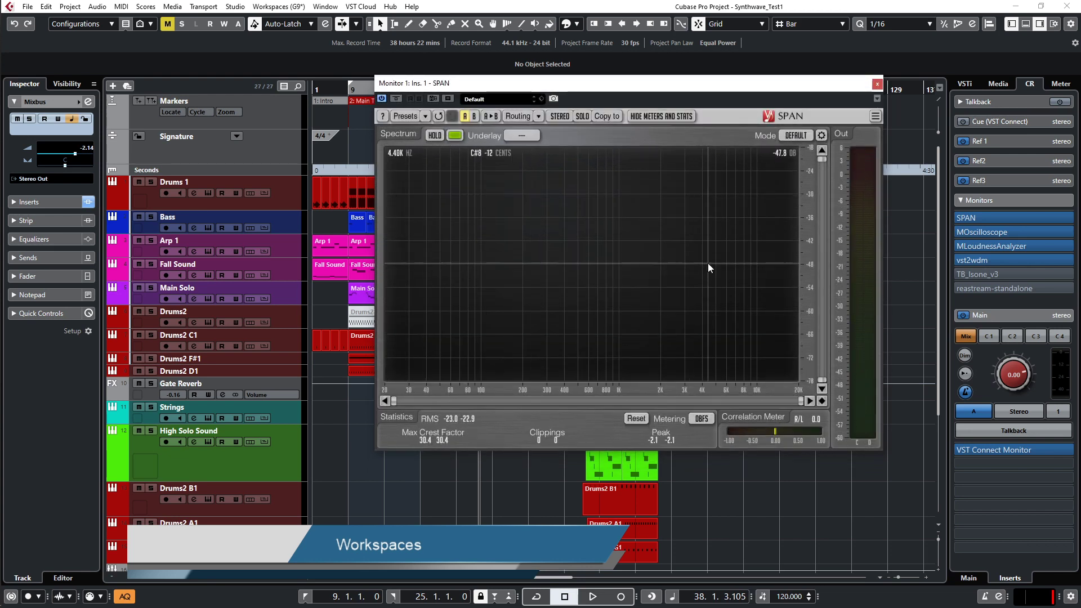